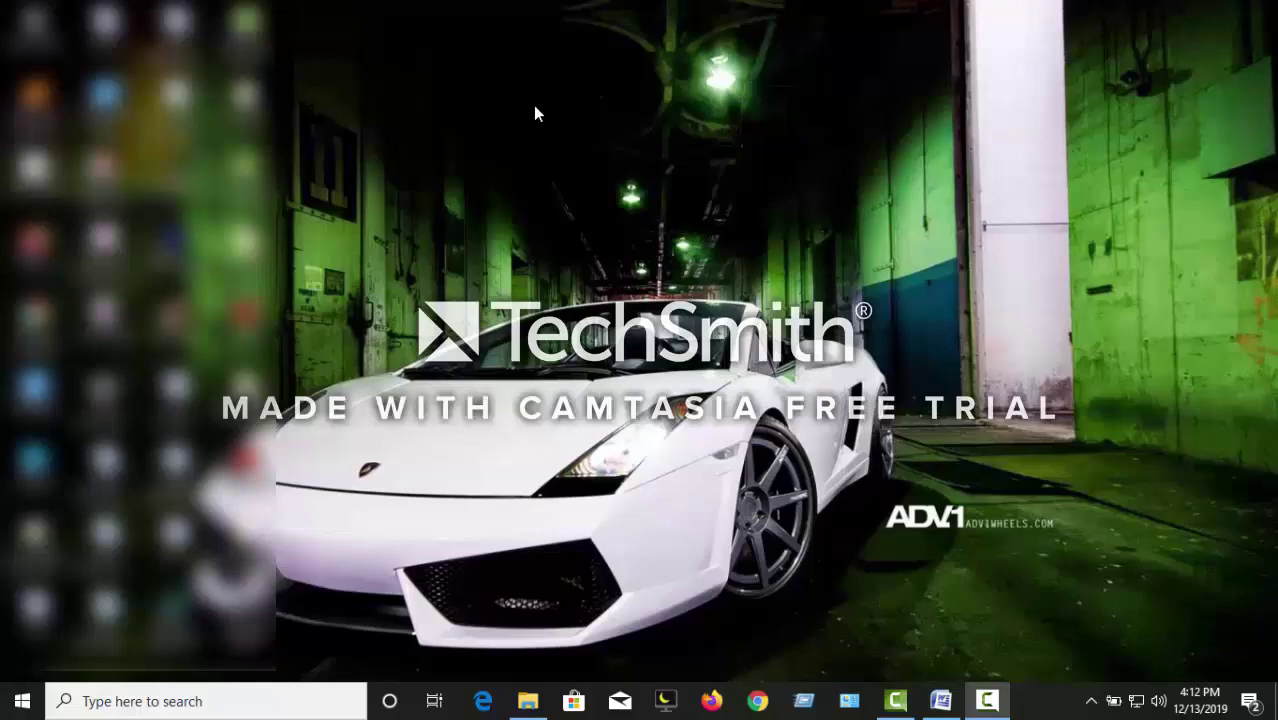
- Delete the two old tables and the lines below them from the document
{"action": "left_click", "coordinate": [943, 697]}
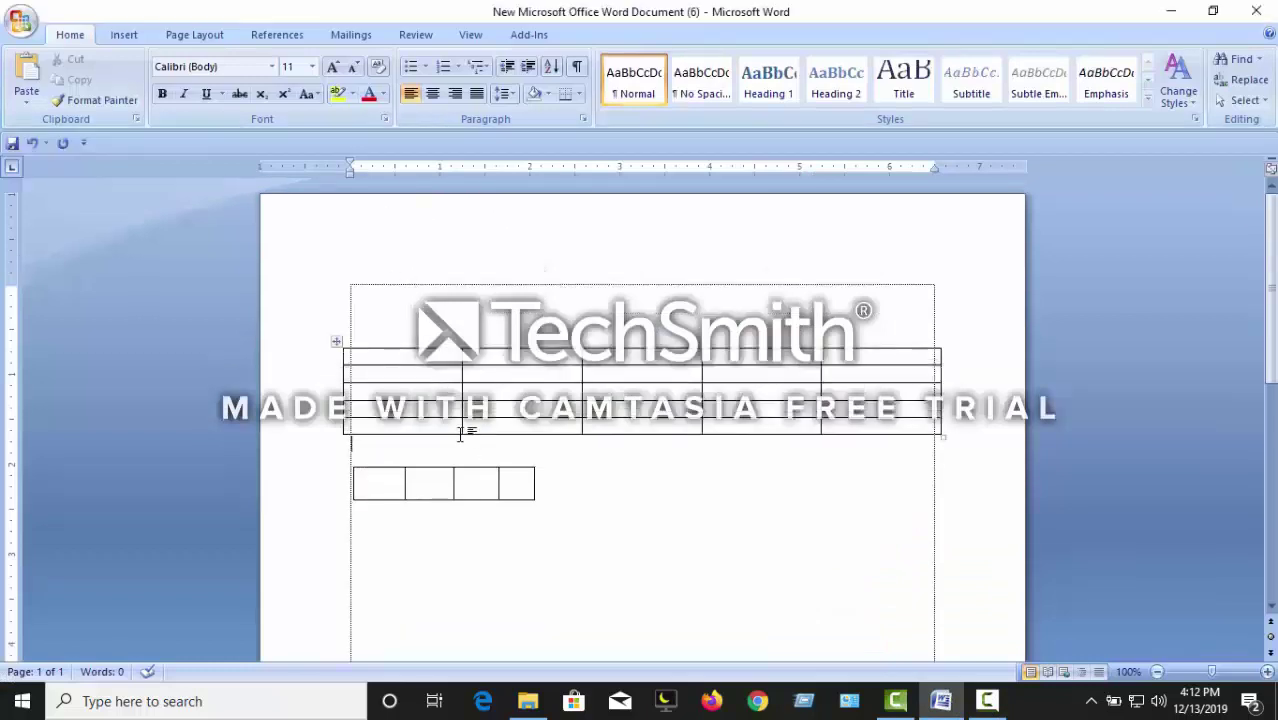
{"action": "left_click_drag", "start_coordinate": [352, 328], "coordinate": [500, 554]}
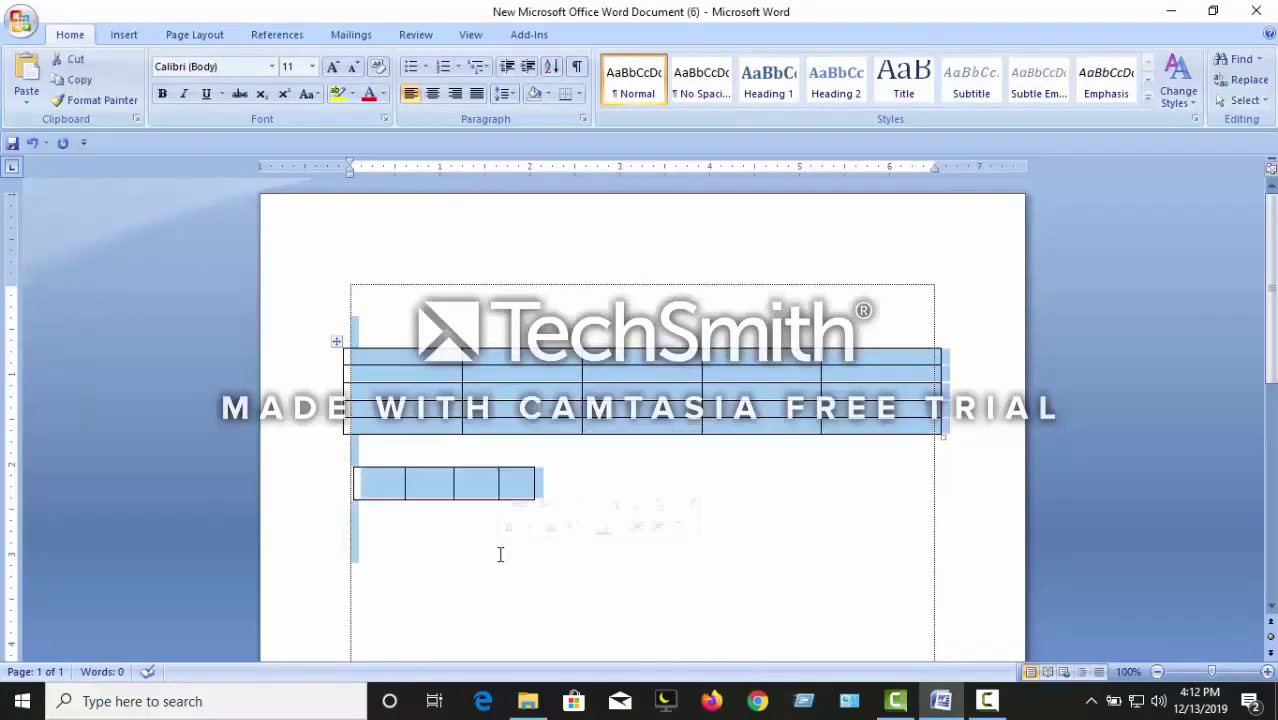
{"action": "key", "text": "Delete"}
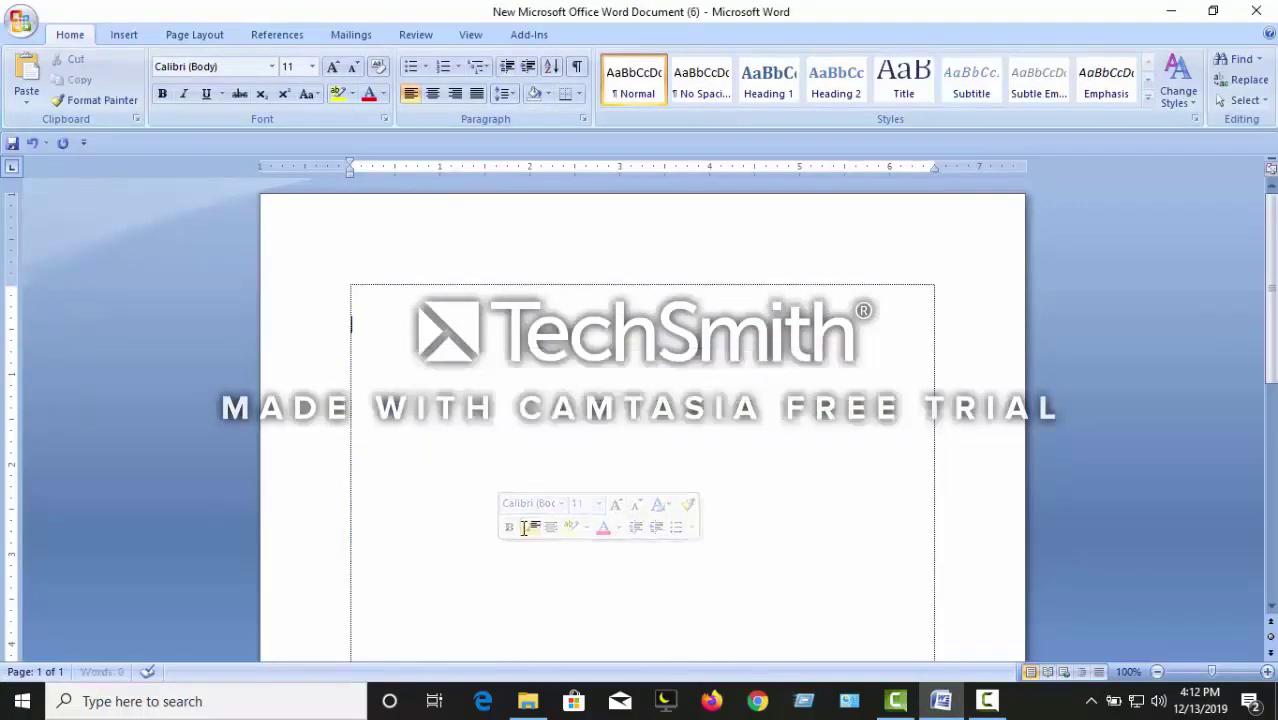
- Insert a new table with 5 columns and 5 rows through the Insert Table dialog
{"action": "left_click", "coordinate": [124, 36]}
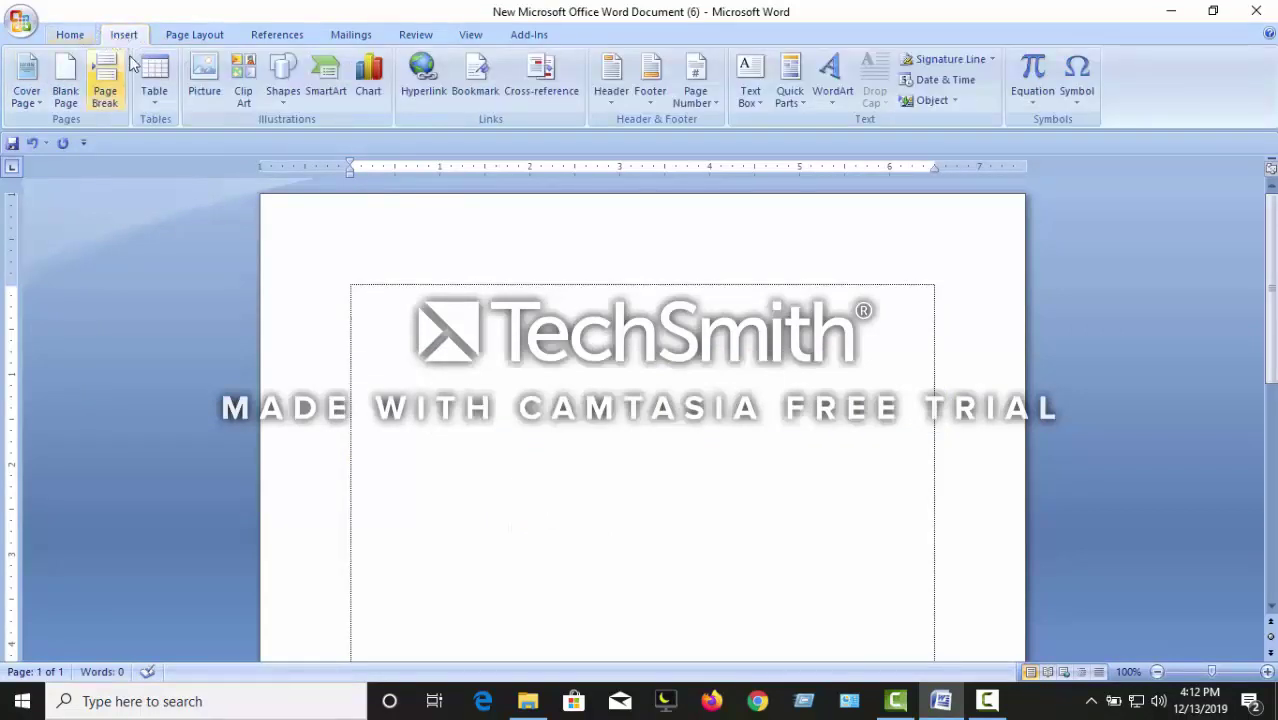
{"action": "left_click", "coordinate": [152, 86]}
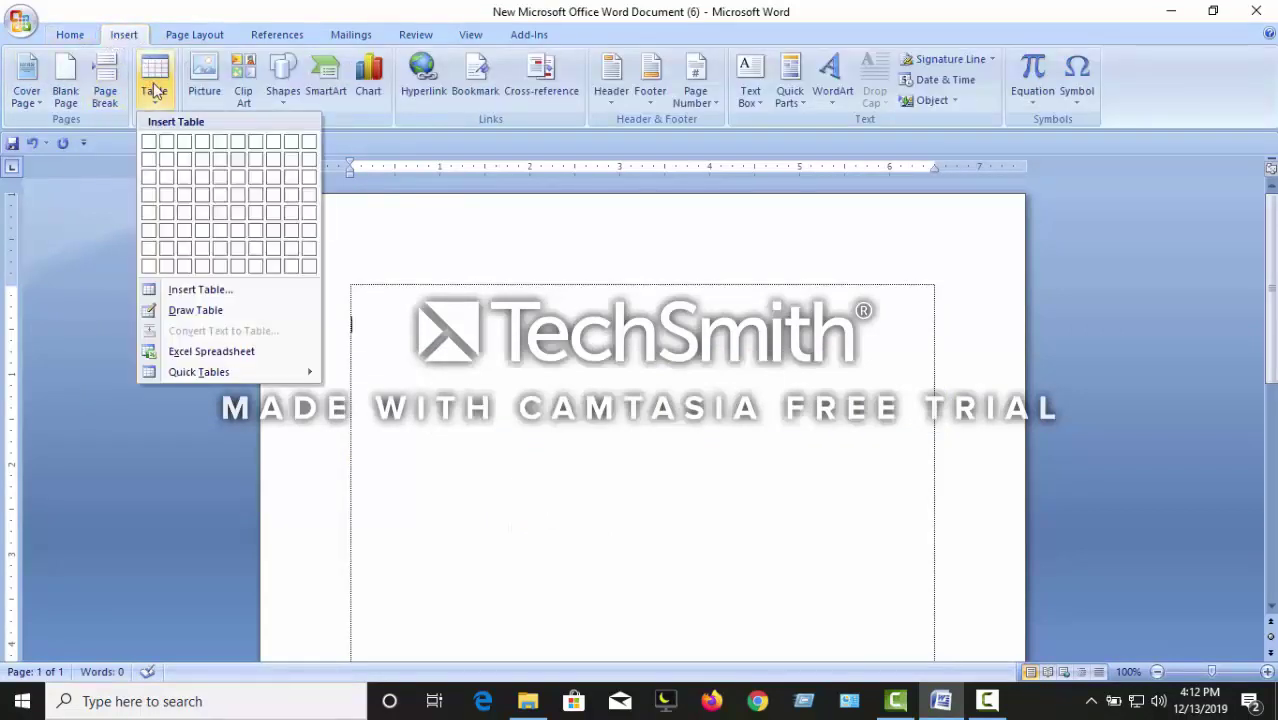
{"action": "left_click", "coordinate": [195, 290]}
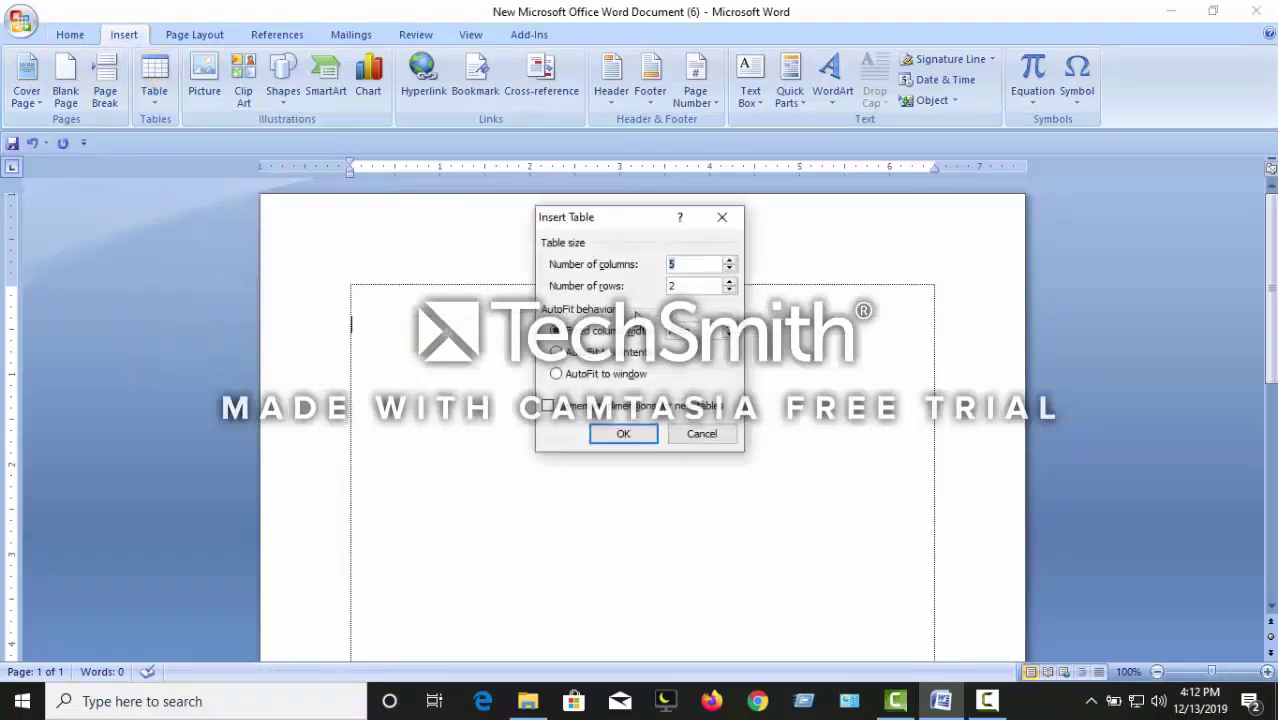
{"action": "left_click", "coordinate": [687, 288]}
{"action": "key", "text": "BackSpace"}
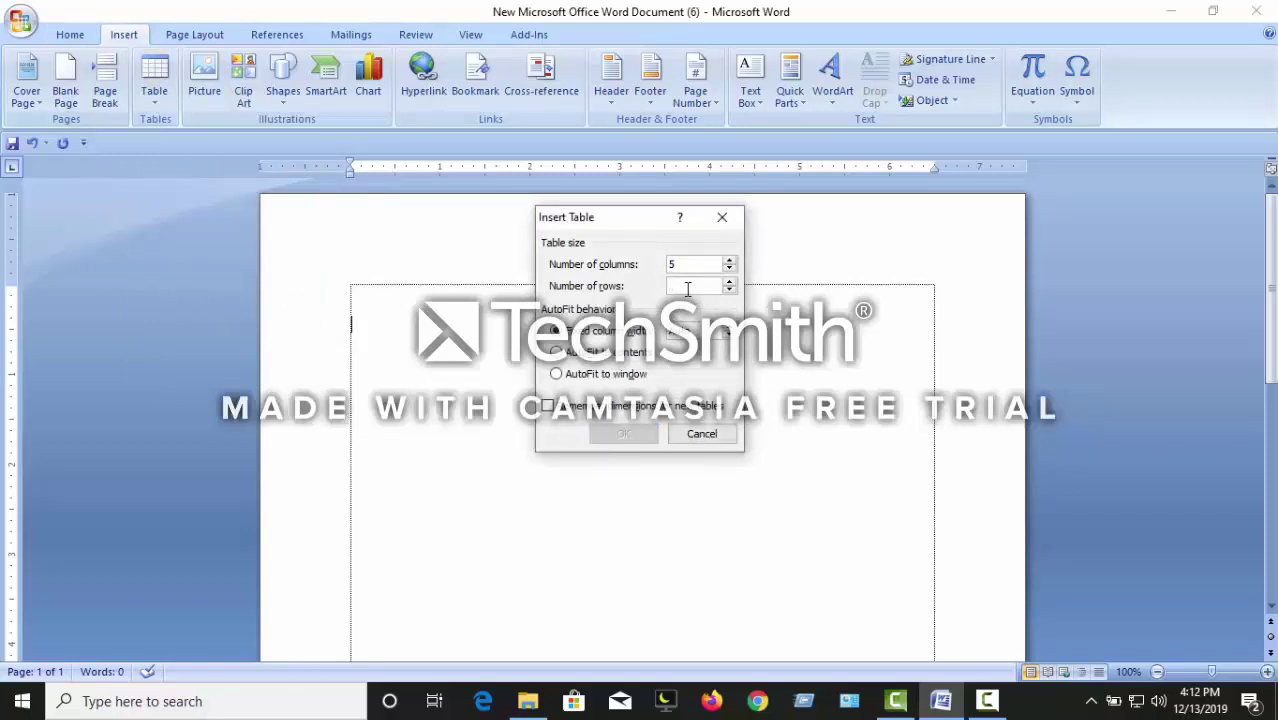
{"action": "type", "text": "5"}
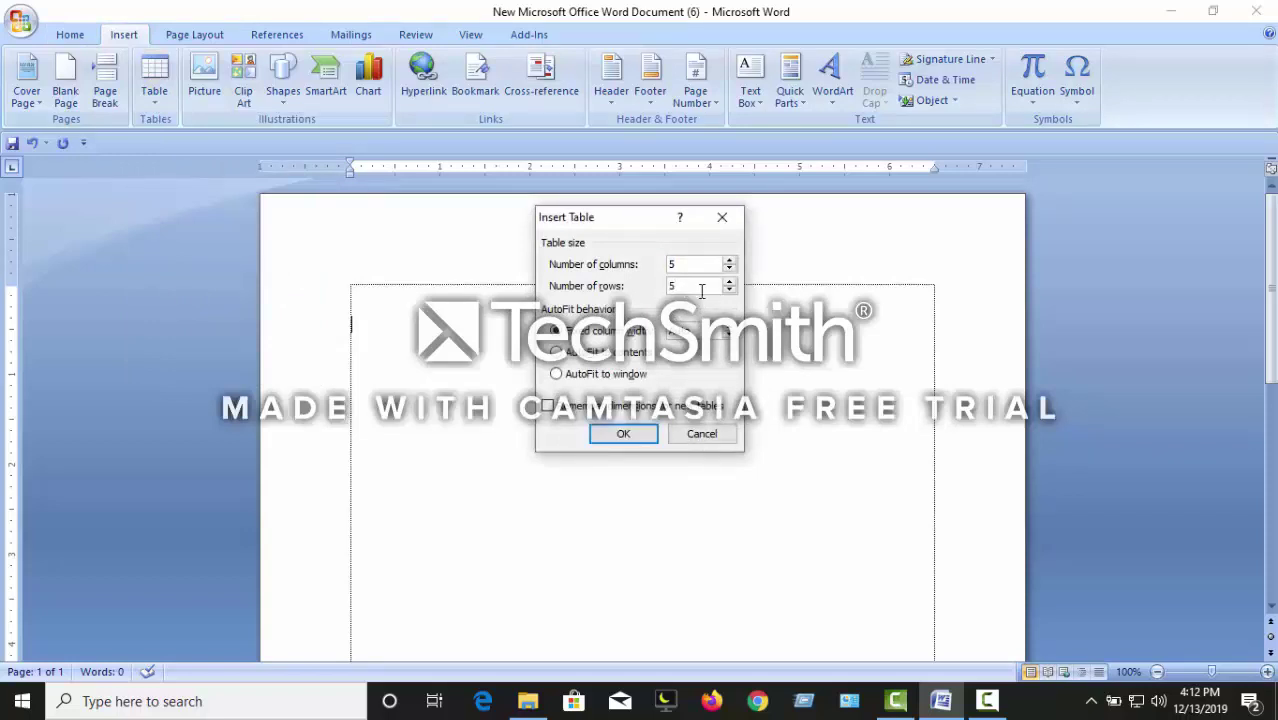
{"action": "left_click", "coordinate": [628, 437]}
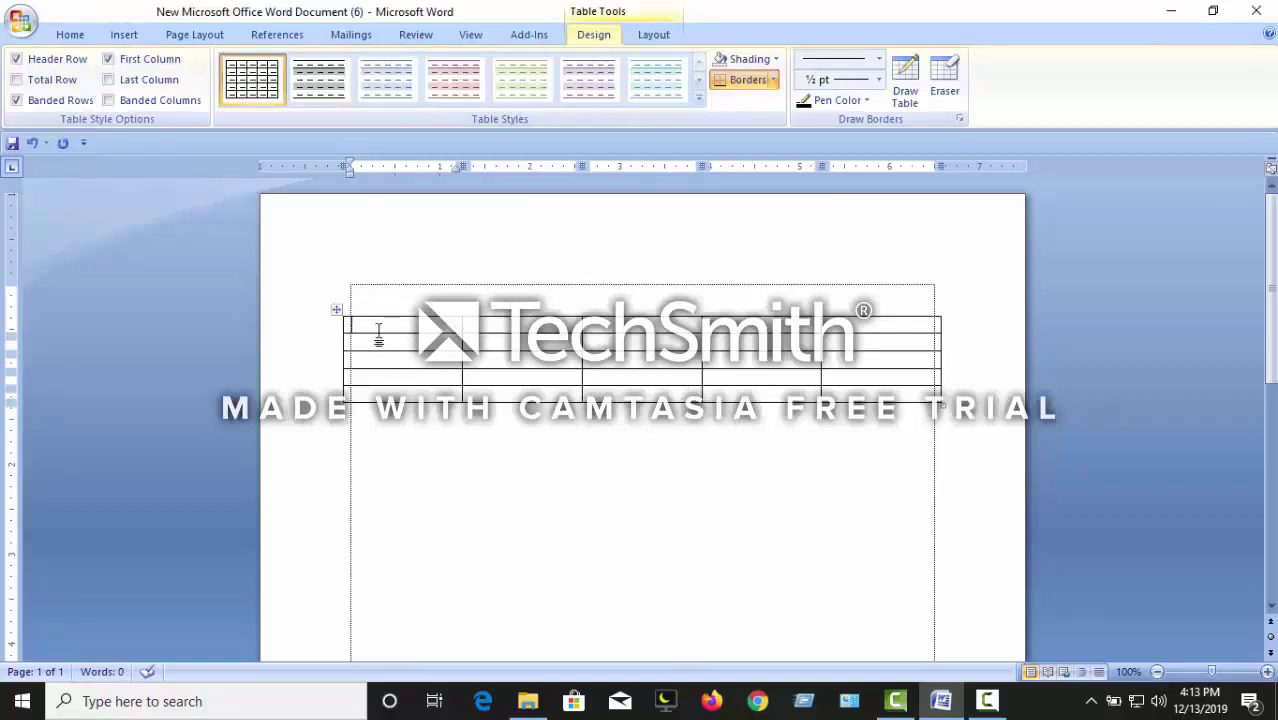
- Pull the 5x5 table's left and right edges slightly inward, then set the caret below it
{"action": "left_click_drag", "start_coordinate": [343, 330], "coordinate": [361, 330]}
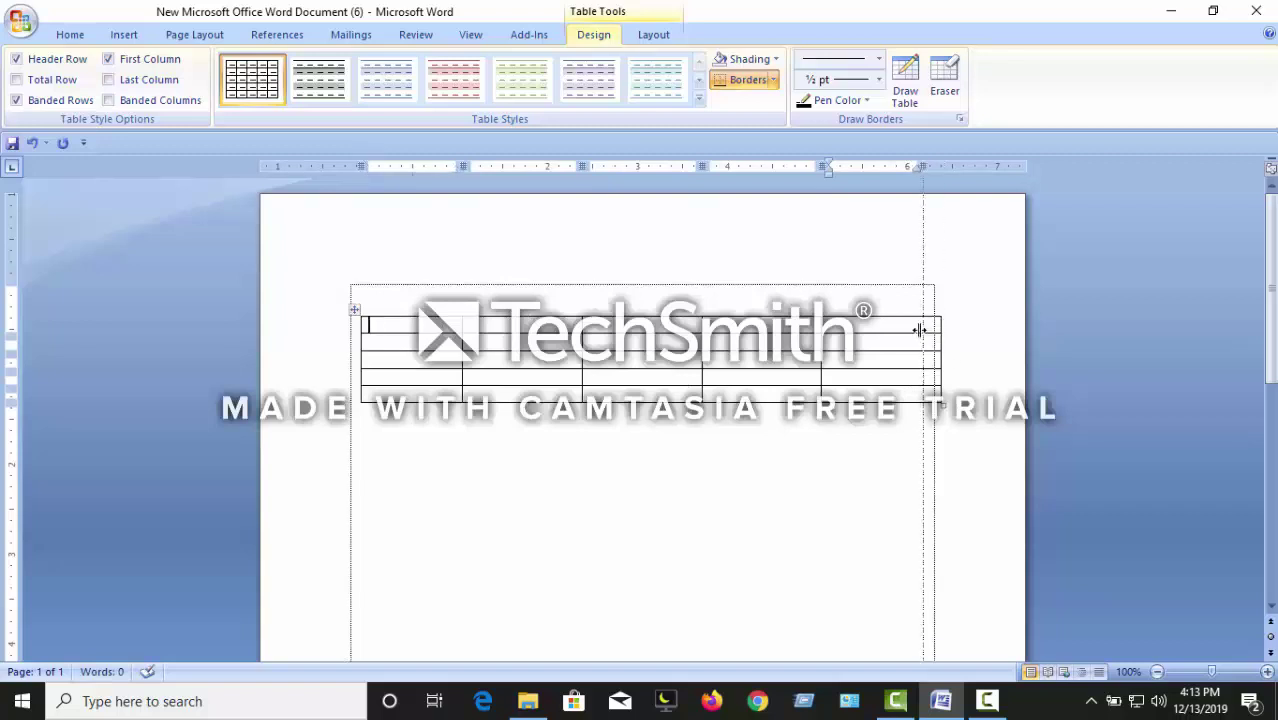
{"action": "left_click_drag", "start_coordinate": [941, 335], "coordinate": [917, 335]}
{"action": "left_click", "coordinate": [494, 476]}
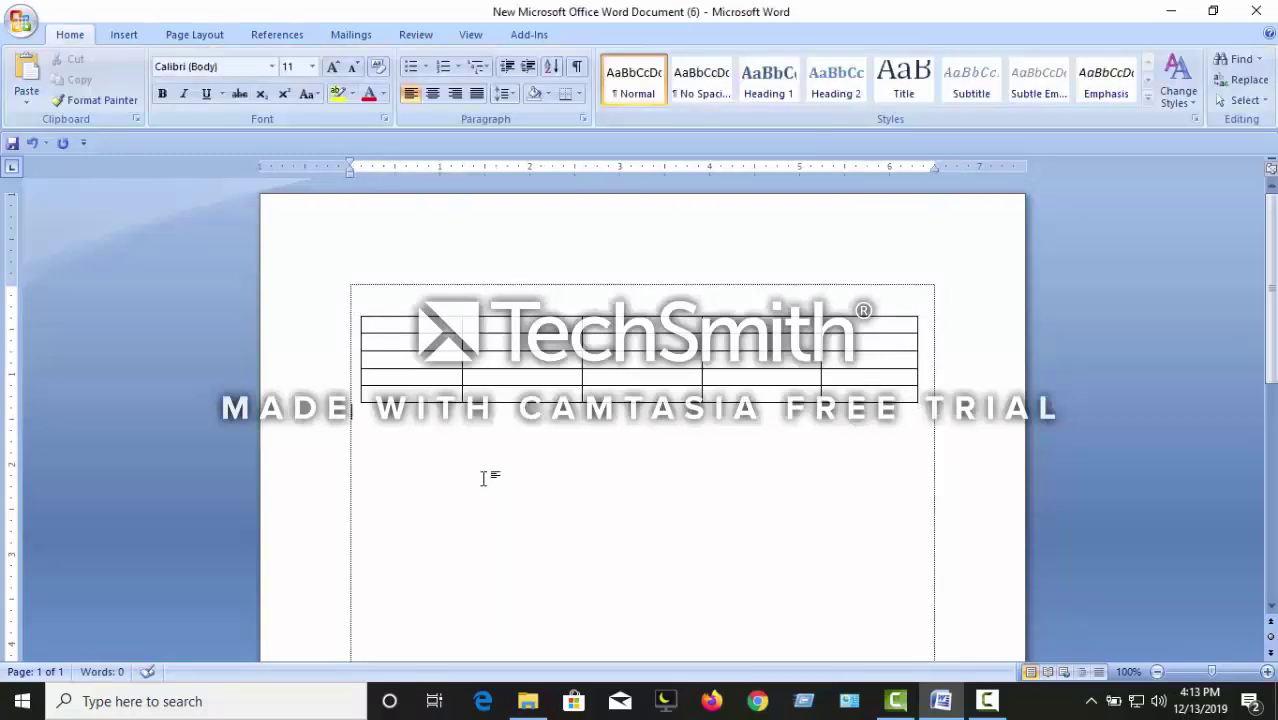
{"action": "scroll", "coordinate": [483, 478], "scroll_direction": "down", "scroll_amount": 2}
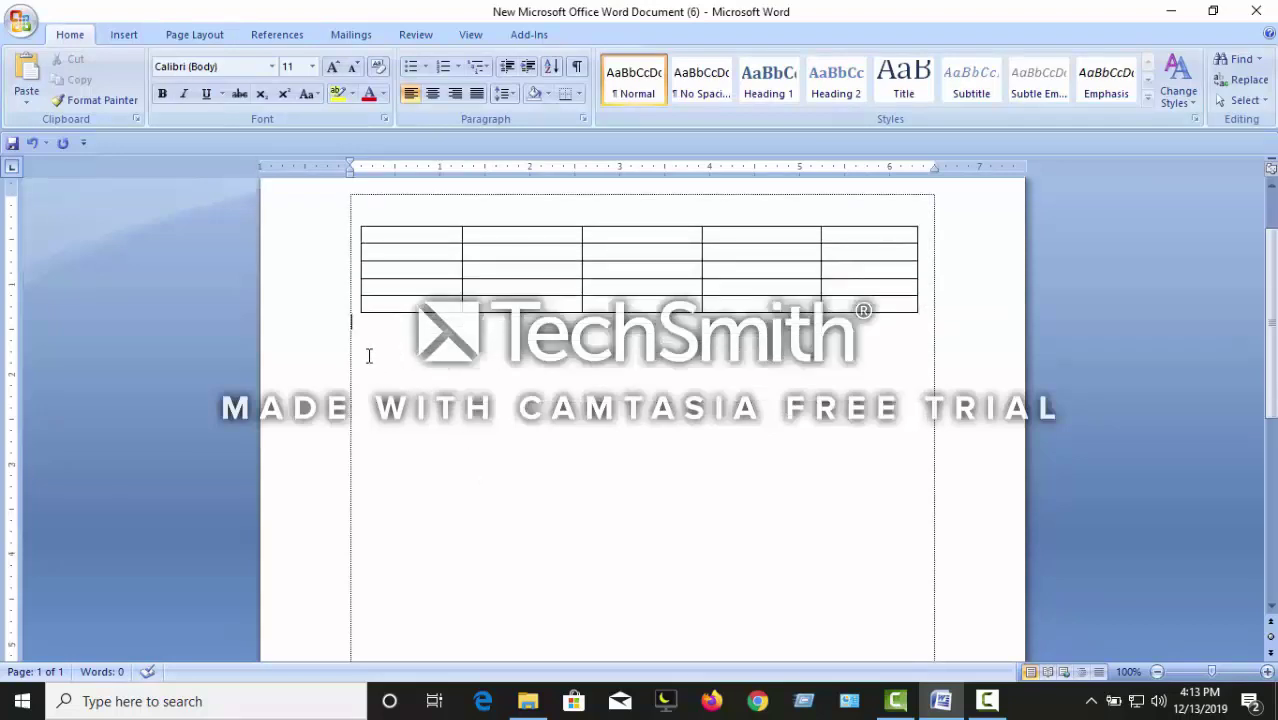
{"action": "double_click", "coordinate": [365, 358]}
{"action": "left_click", "coordinate": [125, 35]}
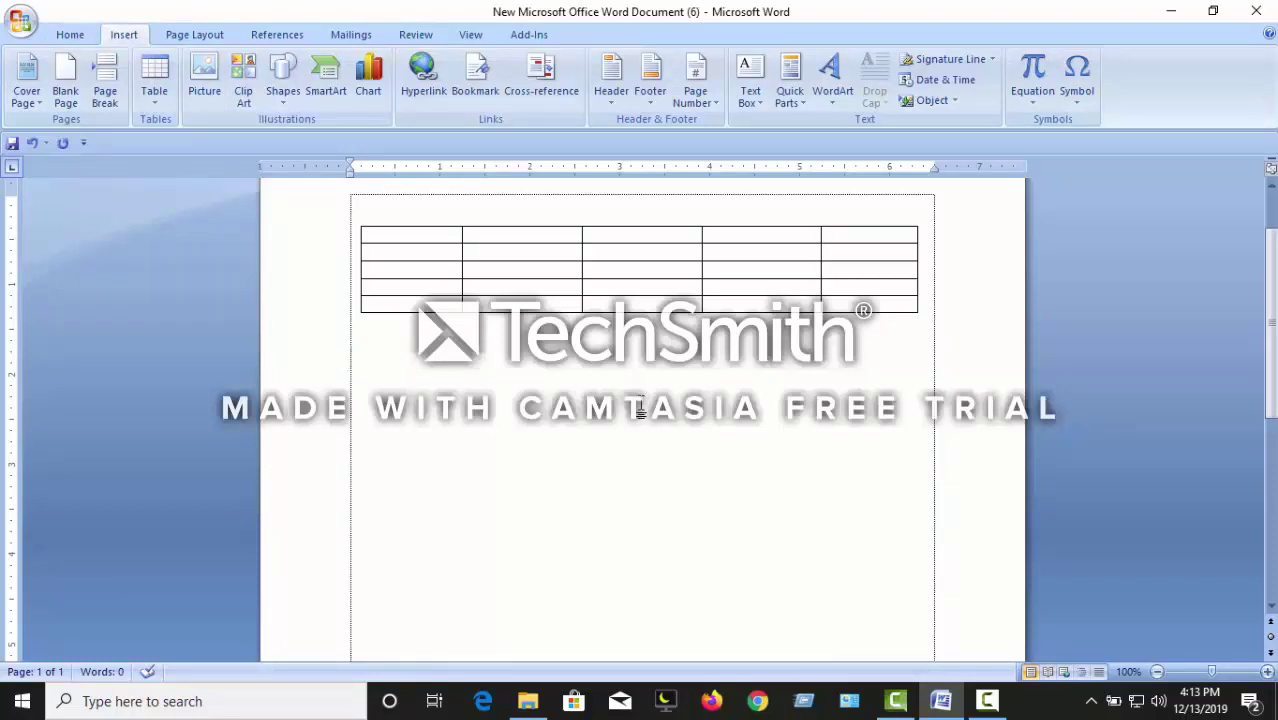
- Auto-create a single-cell table beneath the 5x5 table from a +-------------+ line
{"action": "type", "text": "+"}
{"action": "type", "text": "----------"}
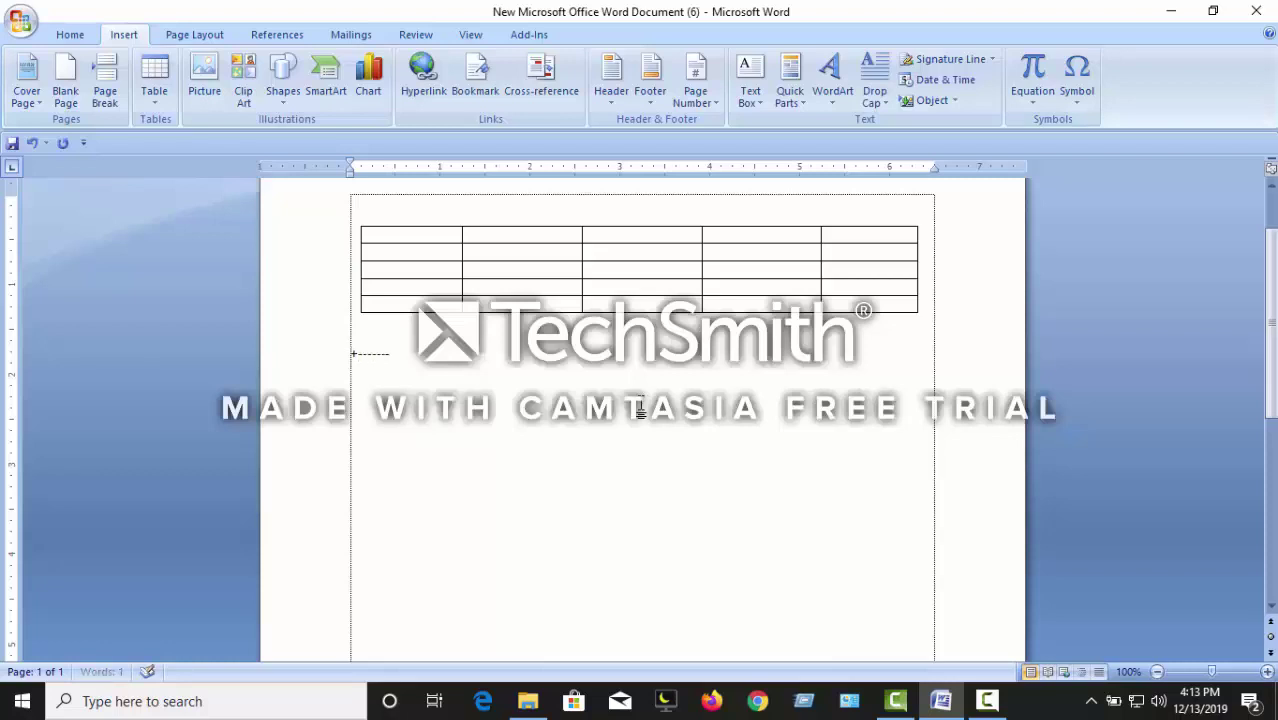
{"action": "type", "text": "--------+"}
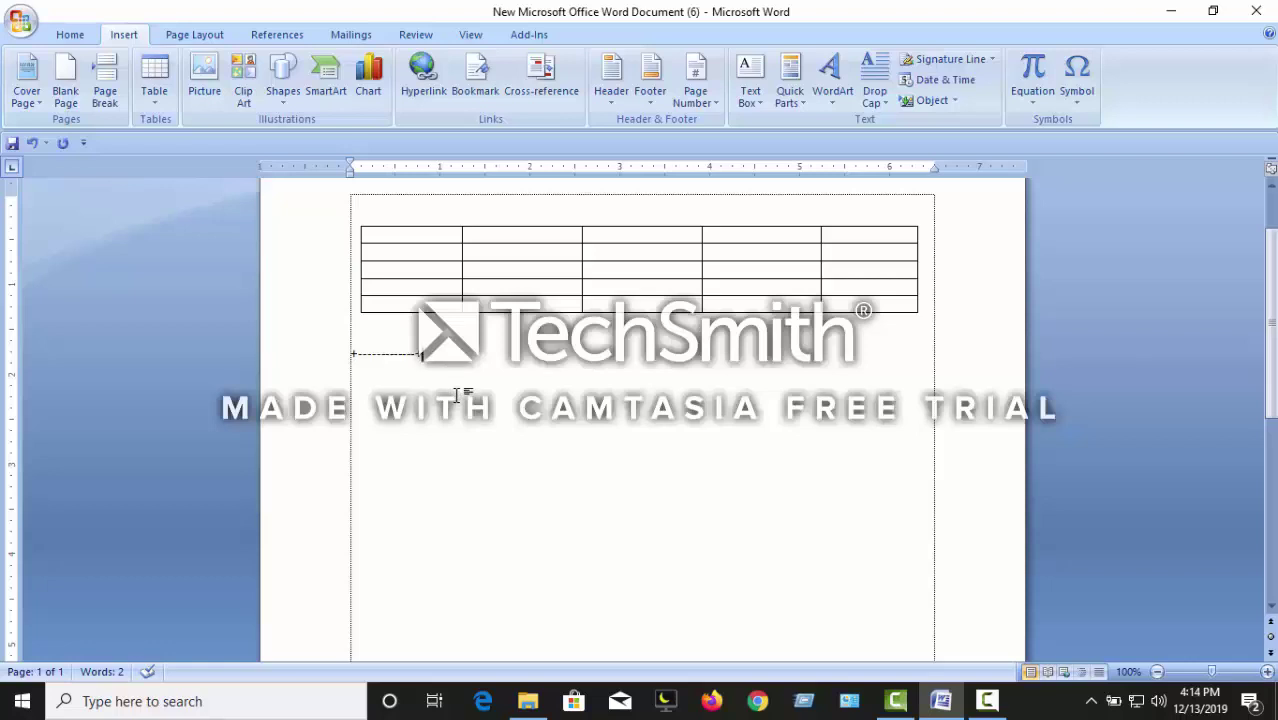
{"action": "key", "text": "Return"}
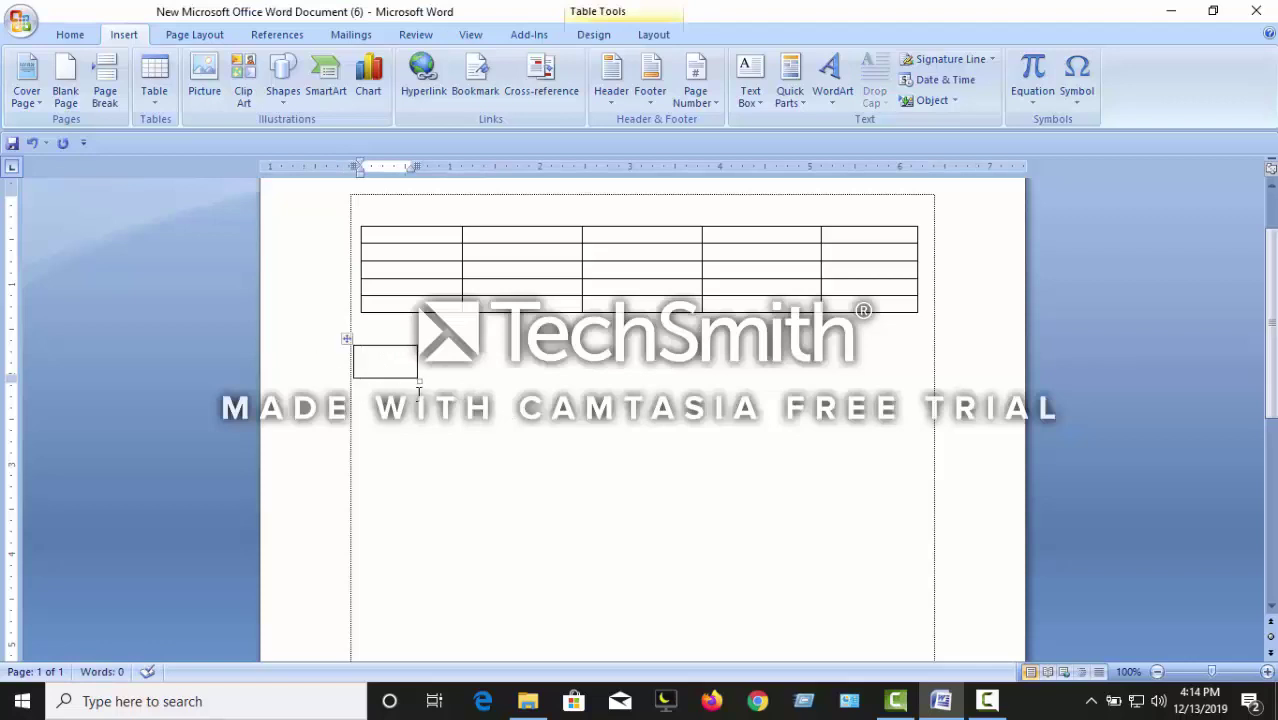
{"action": "left_click", "coordinate": [373, 413]}
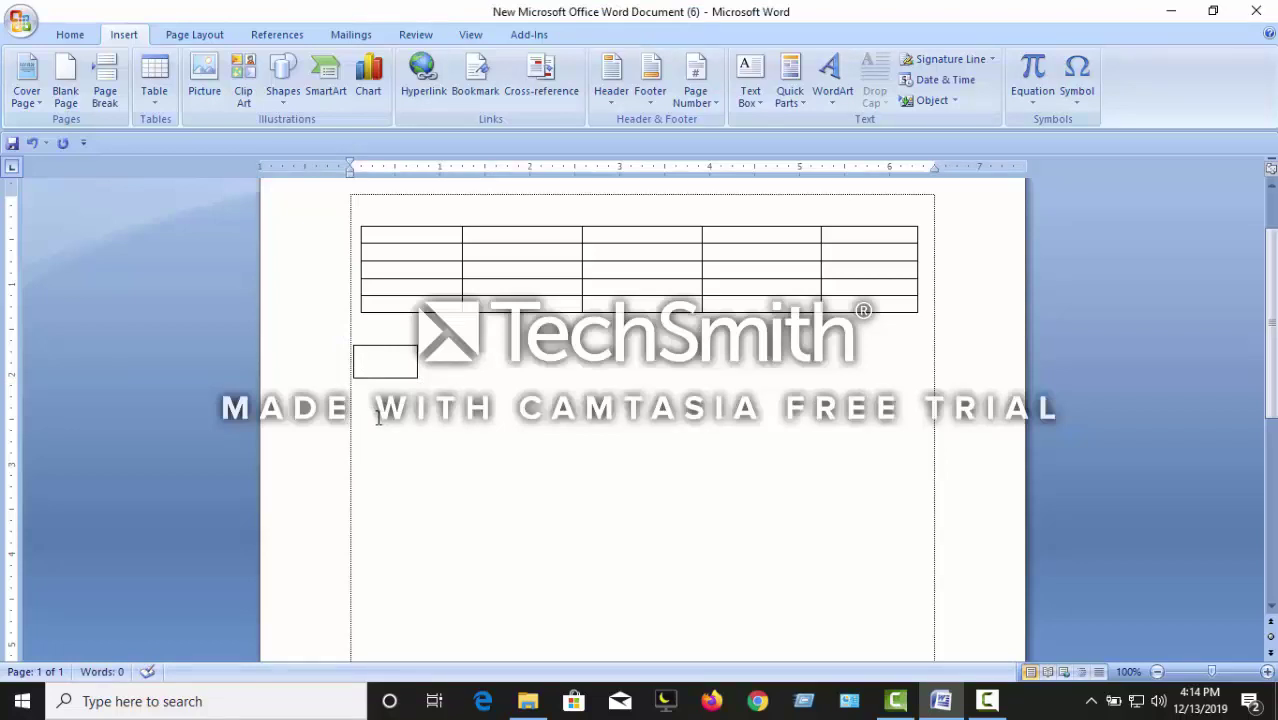
- Auto-create a one-row, four-cell table below the one-cell table from a +----+----+----+----+ line
{"action": "type", "text": "+"}
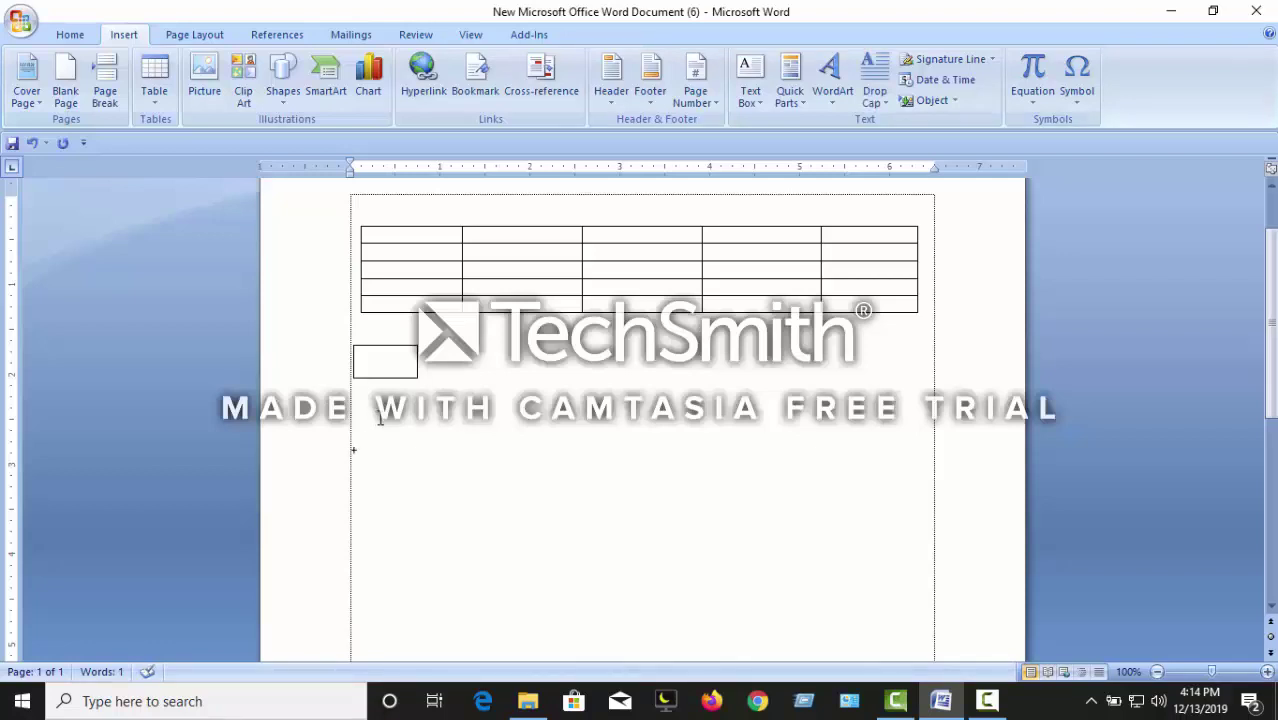
{"action": "type", "text": "--------+"}
{"action": "type", "text": "----+--"}
{"action": "type", "text": "----------+"}
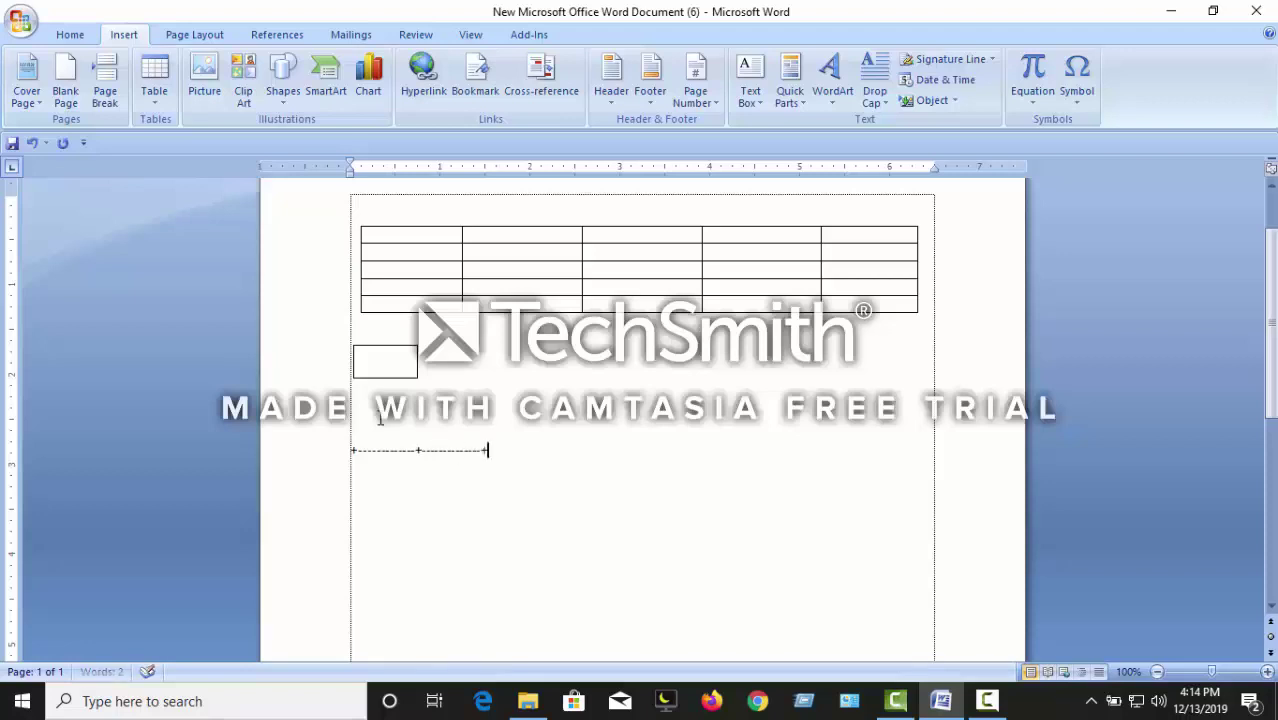
{"action": "type", "text": "-------"}
{"action": "type", "text": "------+"}
{"action": "type", "text": "-----------"}
{"action": "type", "text": "+-------------+"}
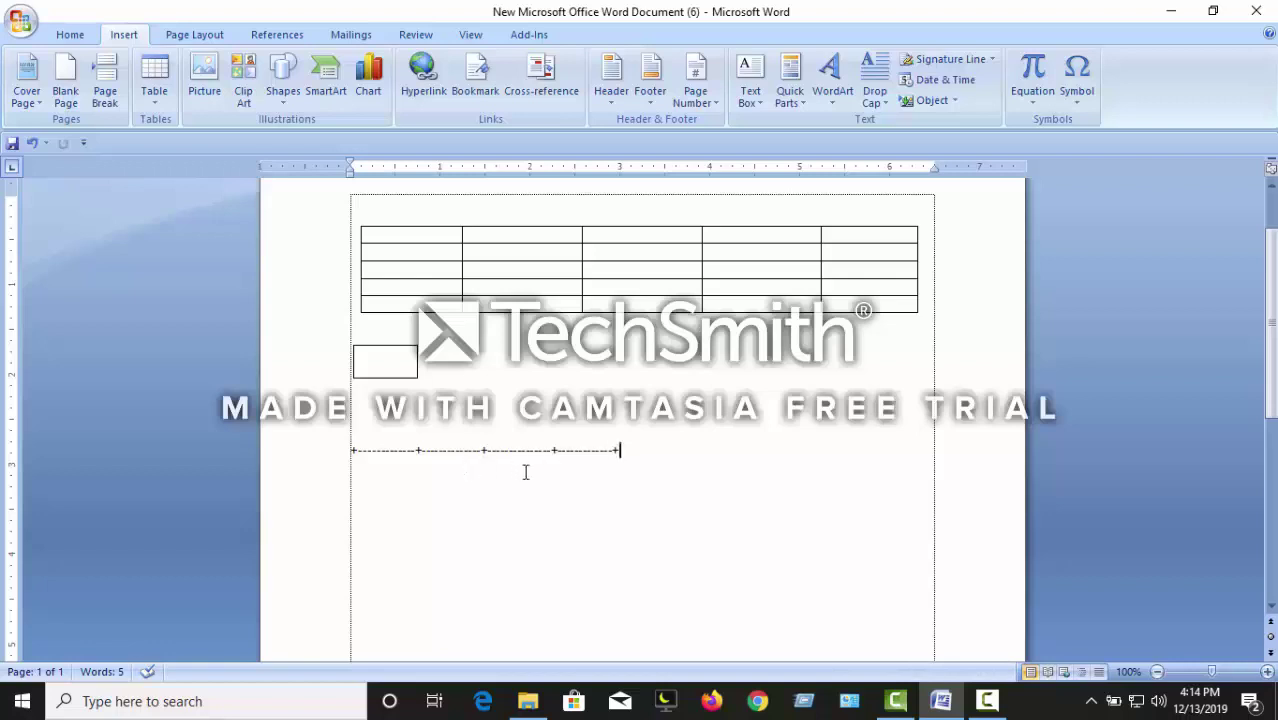
{"action": "key", "text": "Return"}
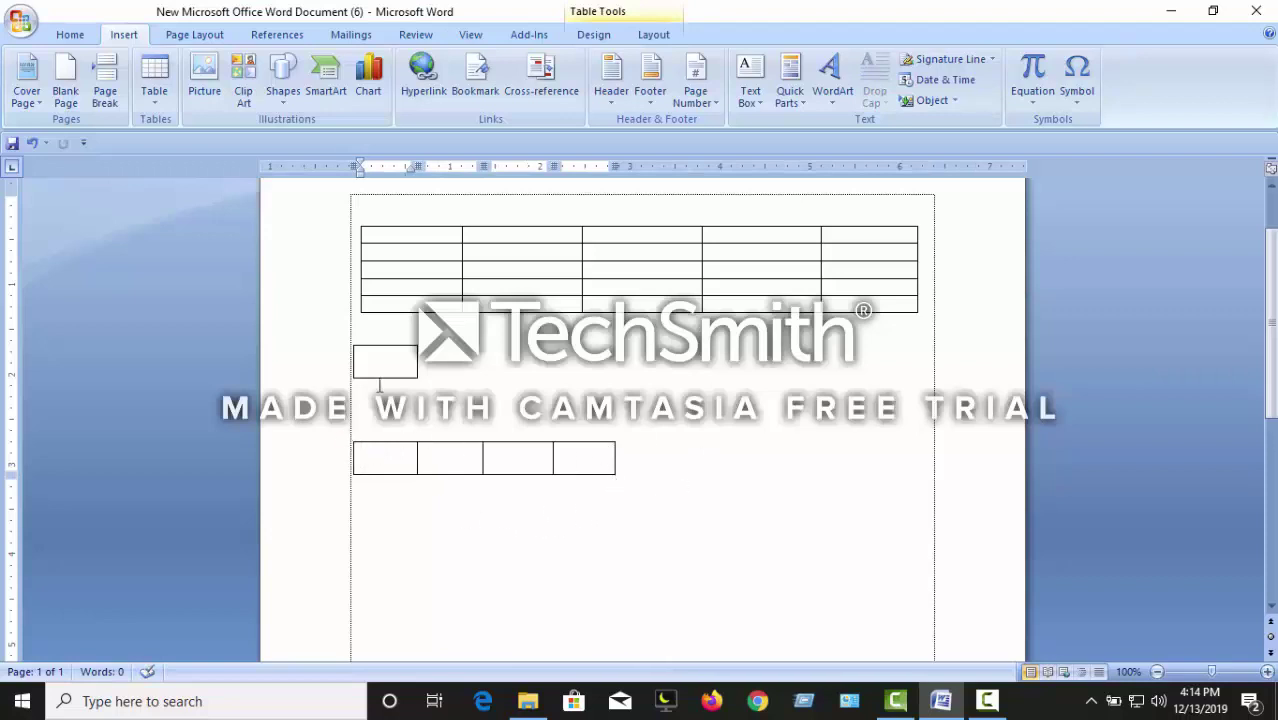
{"action": "left_click", "coordinate": [420, 424]}
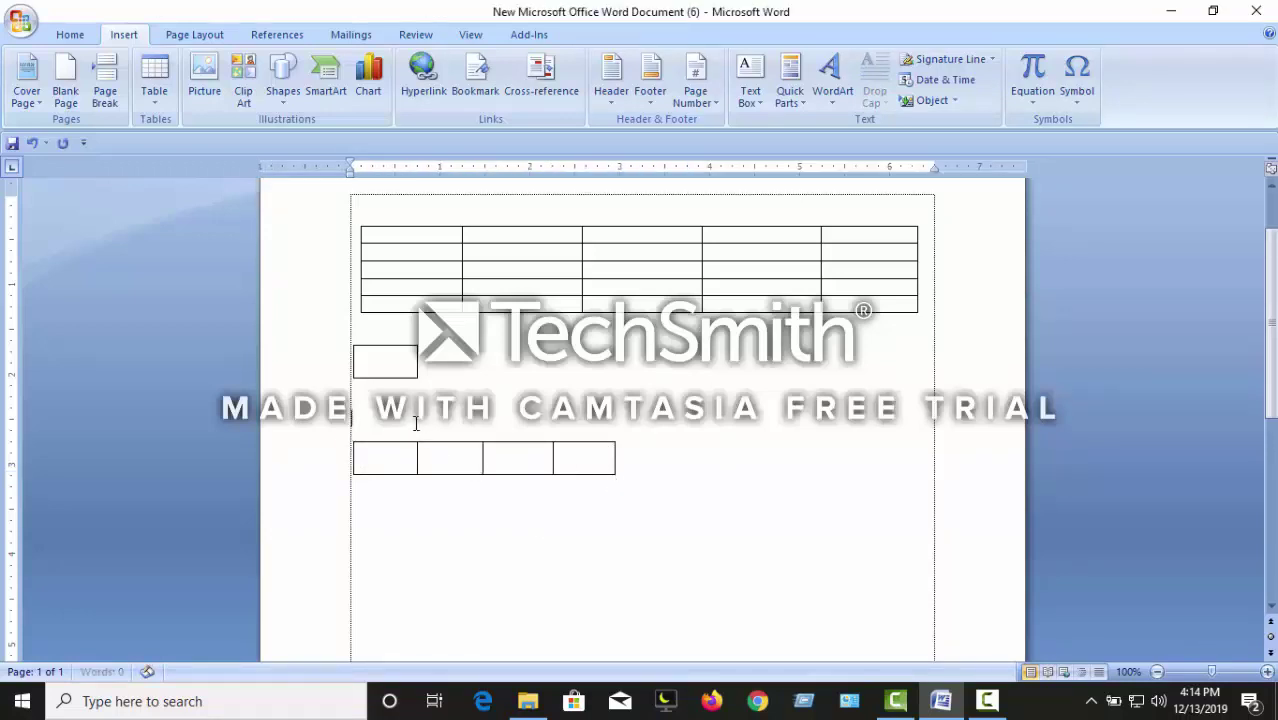
{"action": "scroll", "coordinate": [480, 408], "scroll_direction": "up", "scroll_amount": 2}
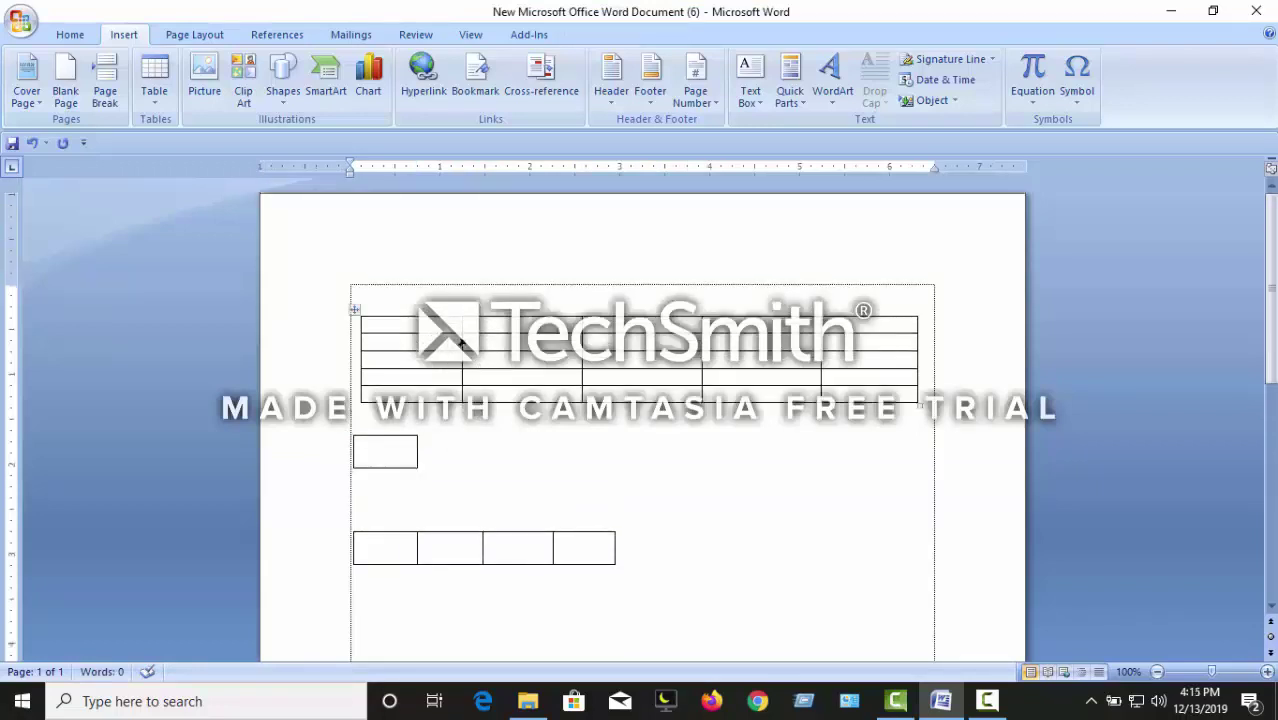
- Fill the 5x5 table's top row with 20, 85, 85, 85 and 75
{"action": "left_click", "coordinate": [368, 325]}
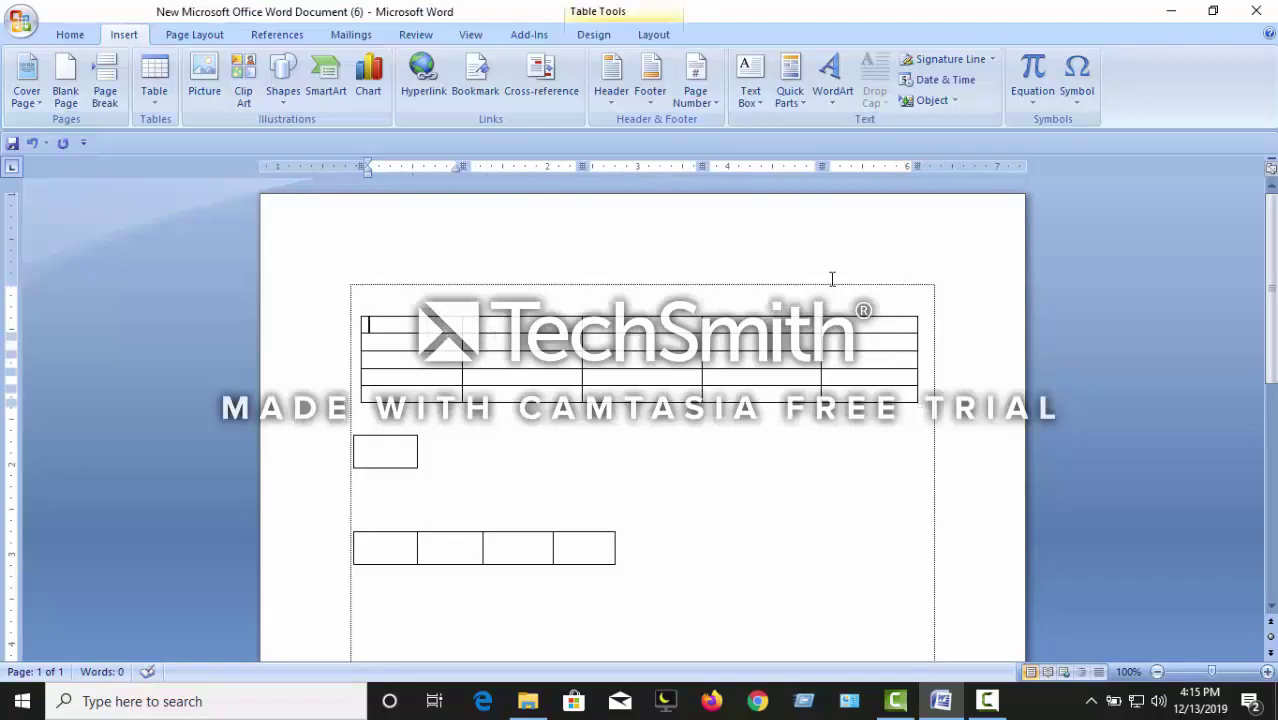
{"action": "type", "text": "20"}
{"action": "key", "text": "Tab"}
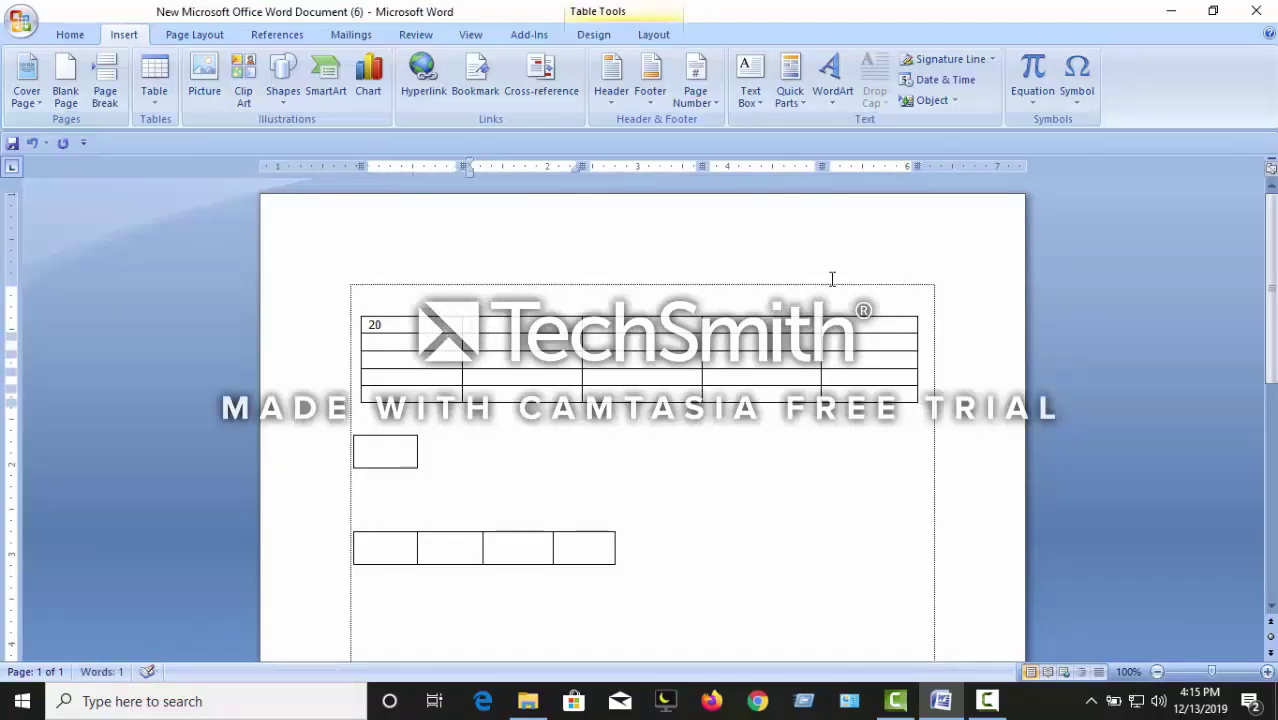
{"action": "type", "text": "85"}
{"action": "key", "text": "Tab"}
{"action": "type", "text": "85"}
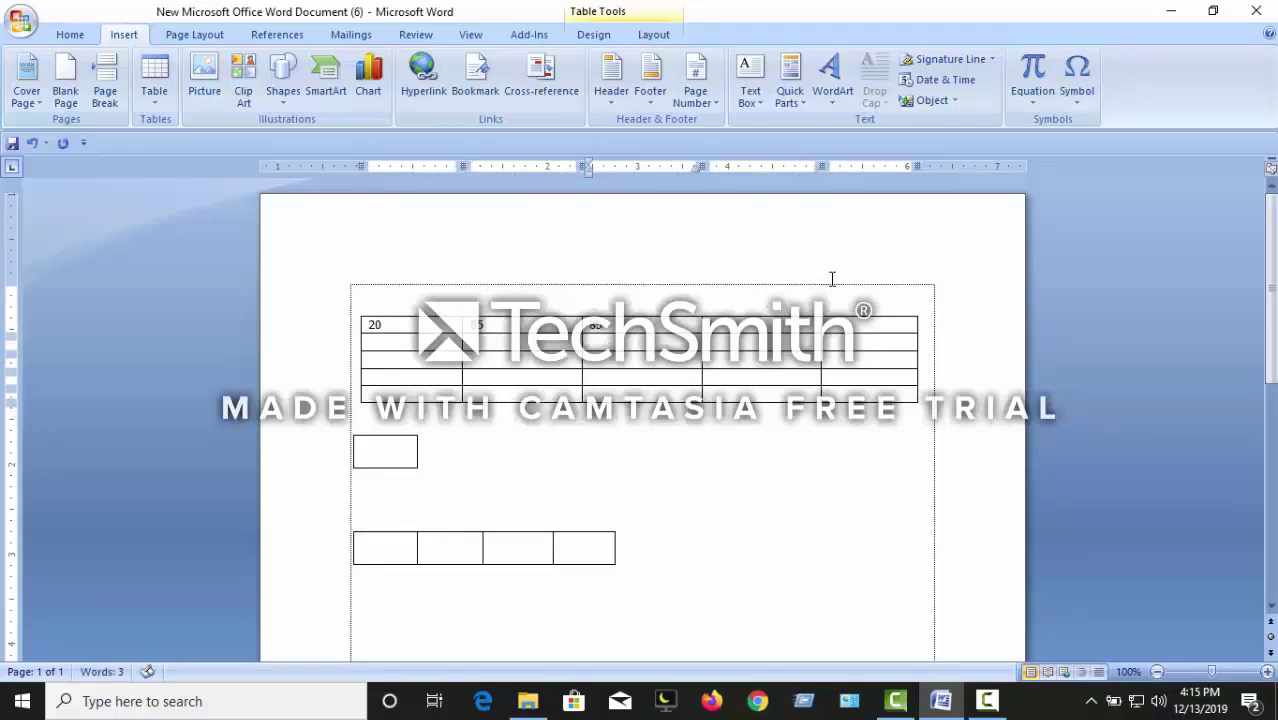
{"action": "key", "text": "Tab"}
{"action": "type", "text": "85"}
{"action": "key", "text": "Tab"}
{"action": "type", "text": "75"}
- Type 4 into the top row's fourth cell and delete the 85 from its second cell
{"action": "left_click", "coordinate": [600, 366]}
{"action": "left_click", "coordinate": [405, 326]}
{"action": "left_click", "coordinate": [768, 330]}
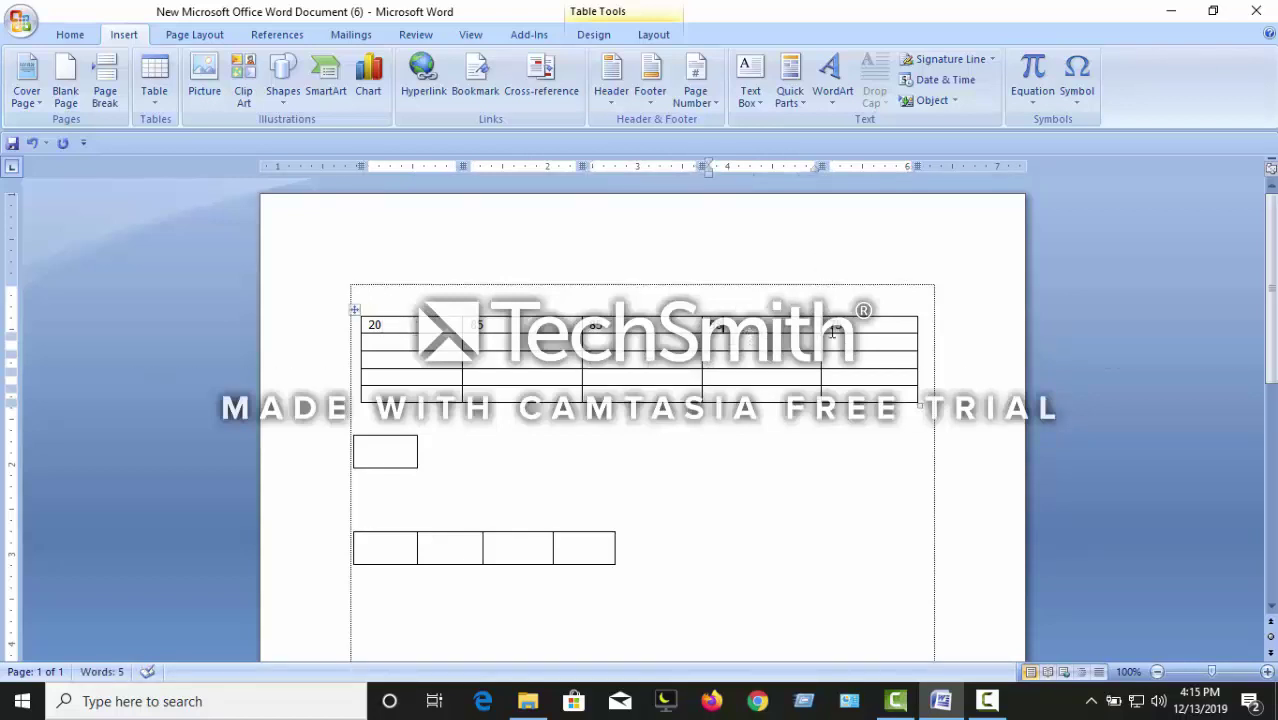
{"action": "left_click", "coordinate": [832, 332]}
{"action": "key", "text": "Left"}
{"action": "key", "text": "Left"}
{"action": "key", "text": "Left"}
{"action": "key", "text": "Left"}
{"action": "key", "text": "Left"}
{"action": "key", "text": "Left"}
{"action": "key", "text": "Left"}
{"action": "key", "text": "Left"}
{"action": "key", "text": "Left"}
{"action": "key", "text": "Left"}
{"action": "key", "text": "Tab"}
{"action": "key", "text": "Tab"}
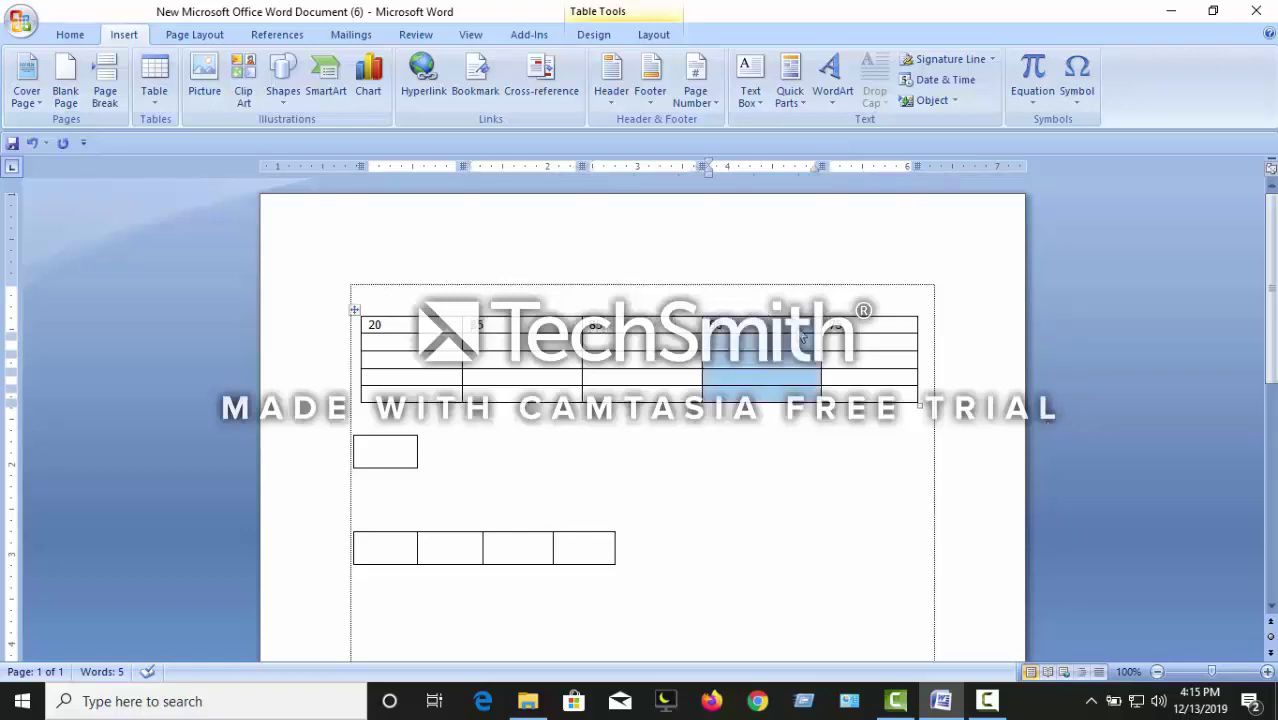
{"action": "type", "text": "4"}
{"action": "key", "text": "Left"}
{"action": "key", "text": "Left"}
{"action": "key", "text": "Left"}
{"action": "key", "text": "Left"}
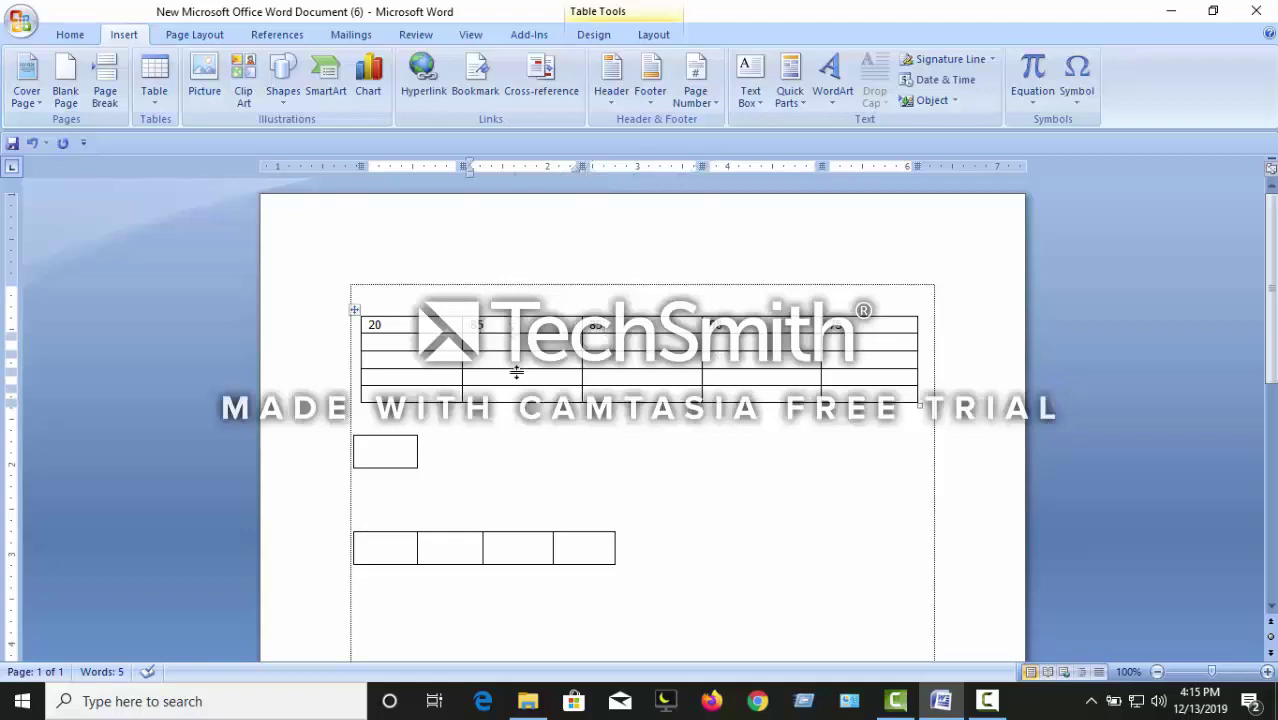
{"action": "key", "text": "BackSpace"}
{"action": "key", "text": "BackSpace"}
- Undo to restore 85 in the second cell, then return the caret to the first cell
{"action": "key", "text": "ctrl+z"}
{"action": "key", "text": "Tab"}
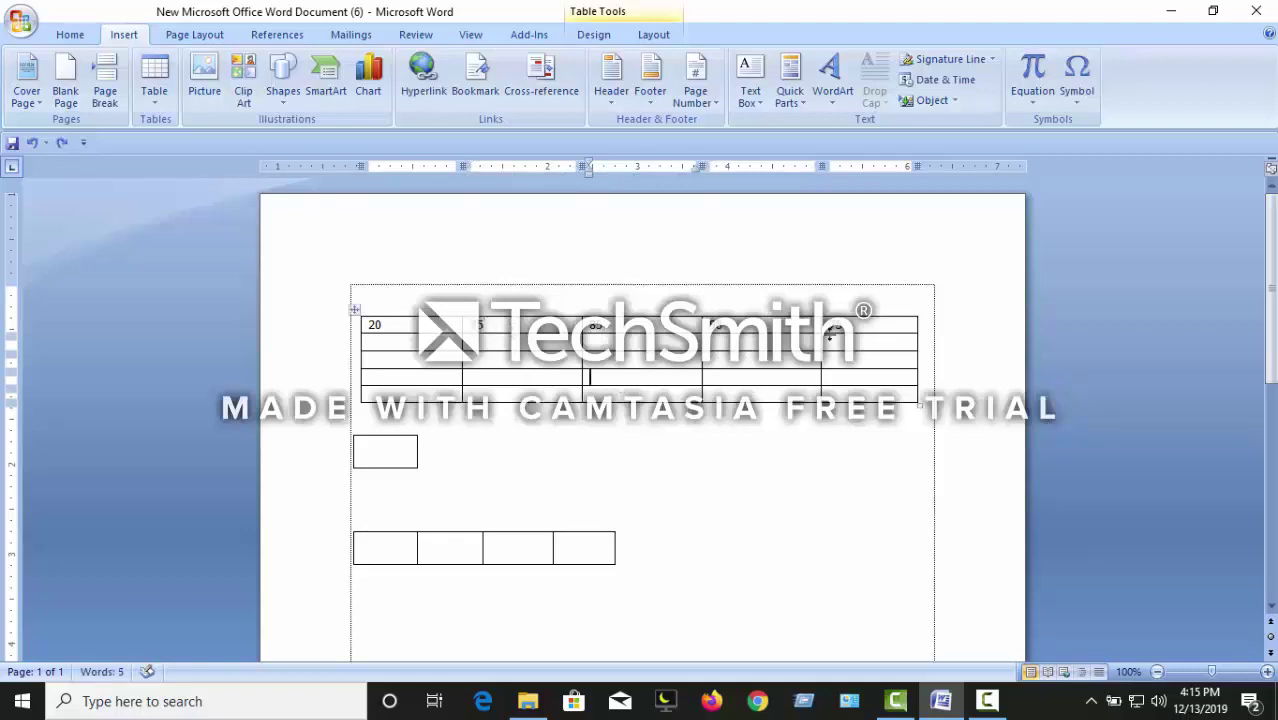
{"action": "key", "text": "Tab"}
{"action": "key", "text": "Tab"}
{"action": "key", "text": "shift+Tab"}
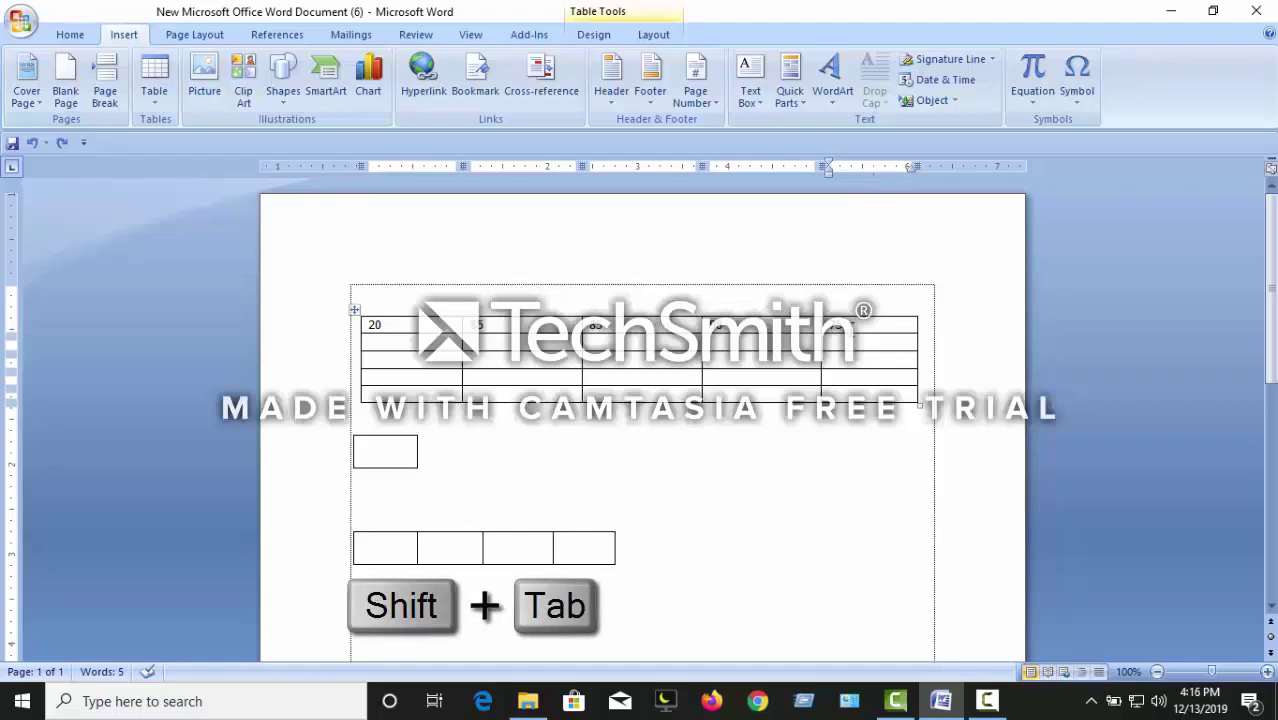
{"action": "key", "text": "shift+Tab"}
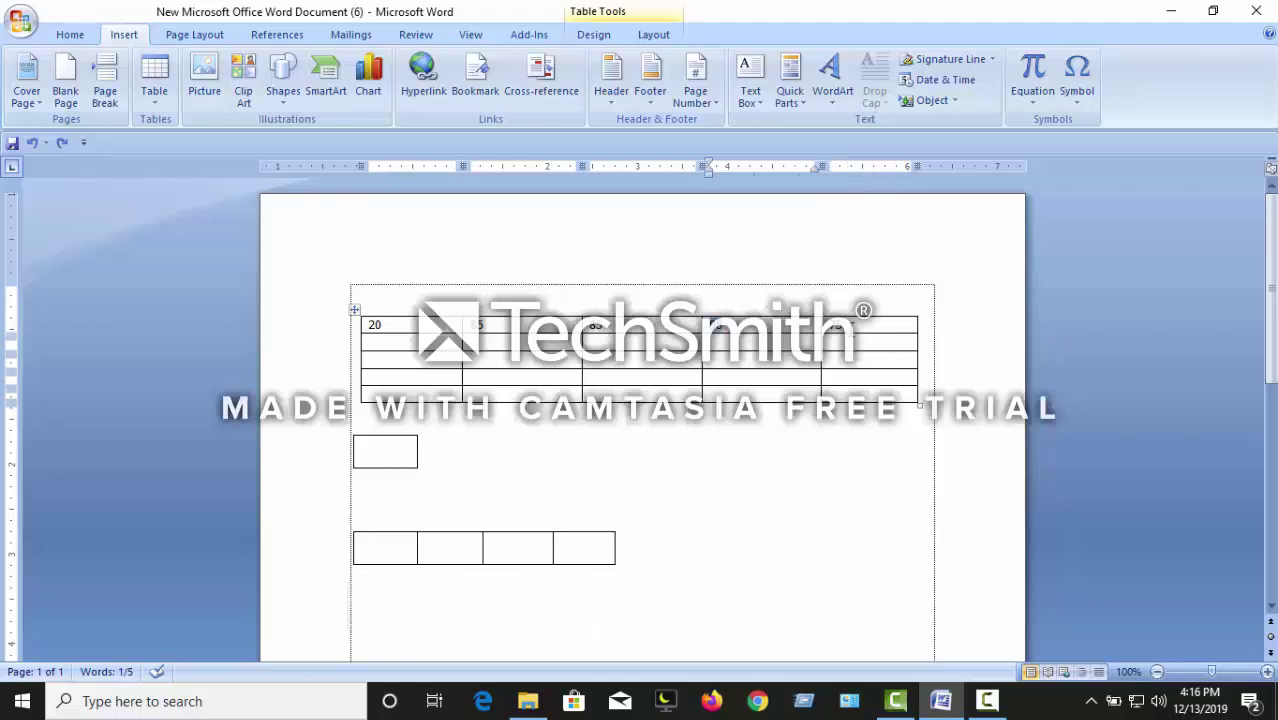
{"action": "key", "text": "shift+Tab"}
{"action": "key", "text": "shift+Tab"}
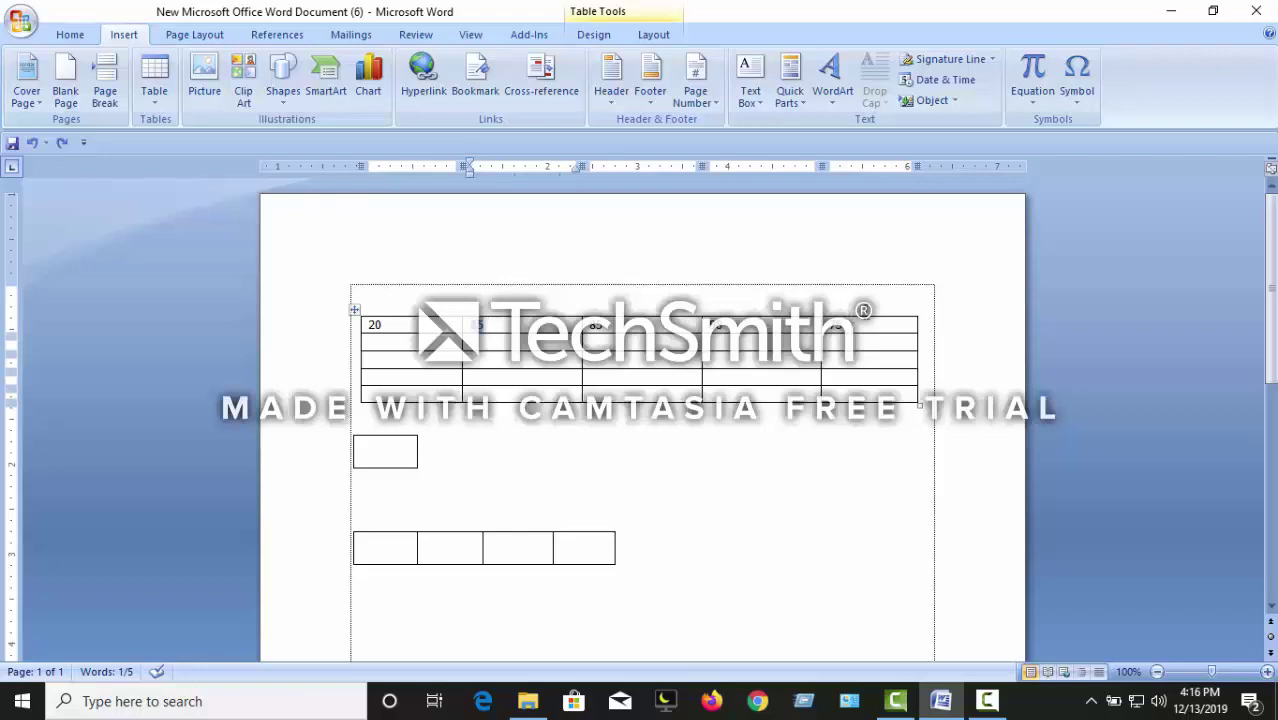
{"action": "left_click", "coordinate": [510, 370]}
{"action": "left_click", "coordinate": [443, 357]}
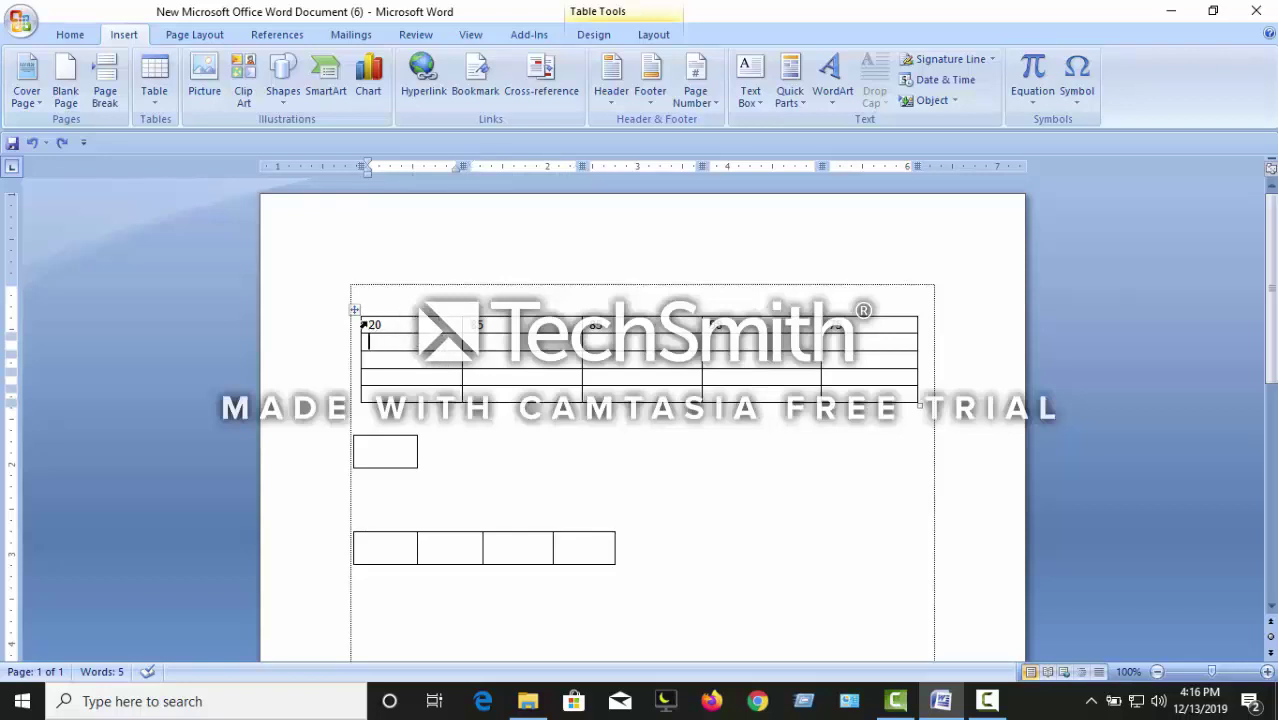
- Paste the top row's values 20, 85, 85, 98, 75 into rows 2–5, then select rows 4–5
{"action": "left_click", "coordinate": [370, 318]}
{"action": "left_click_drag", "start_coordinate": [372, 328], "coordinate": [856, 340]}
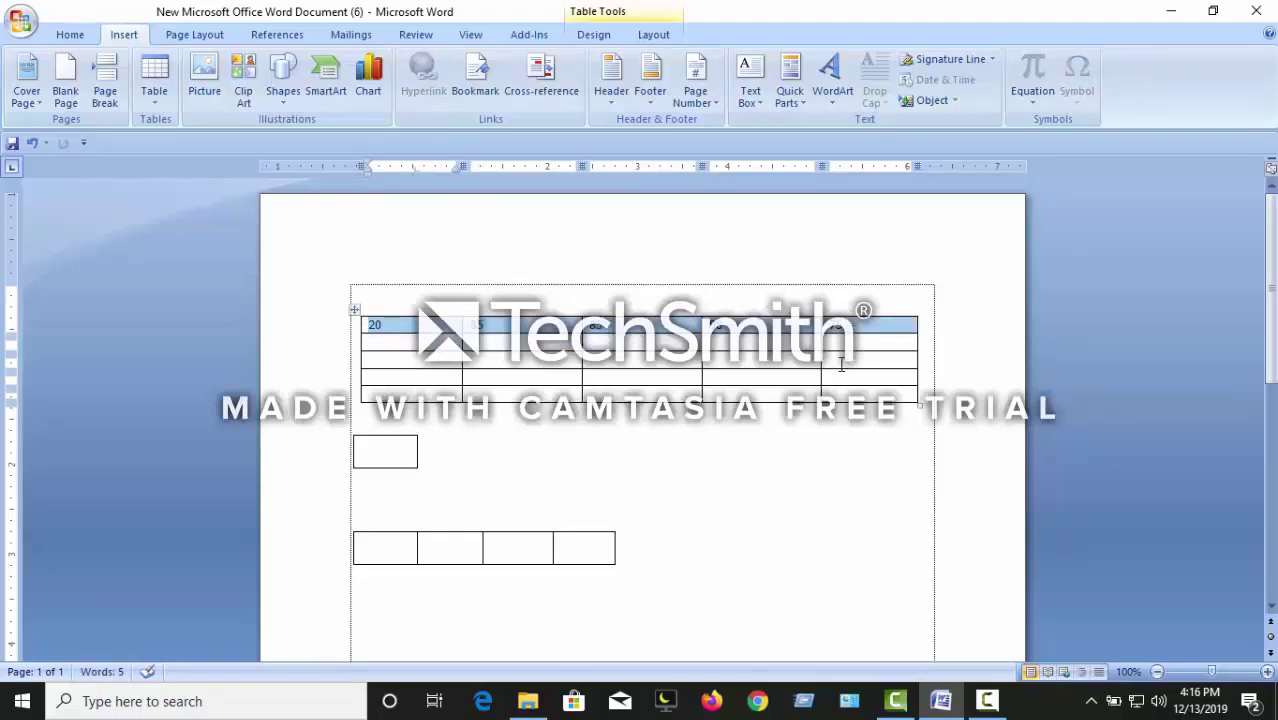
{"action": "mouse_move", "coordinate": [456, 342]}
{"action": "left_mouse_down"}
{"action": "mouse_move", "coordinate": [828, 395]}
{"action": "mouse_move", "coordinate": [857, 388]}
{"action": "left_mouse_up"}
{"action": "key", "text": "ctrl+v"}
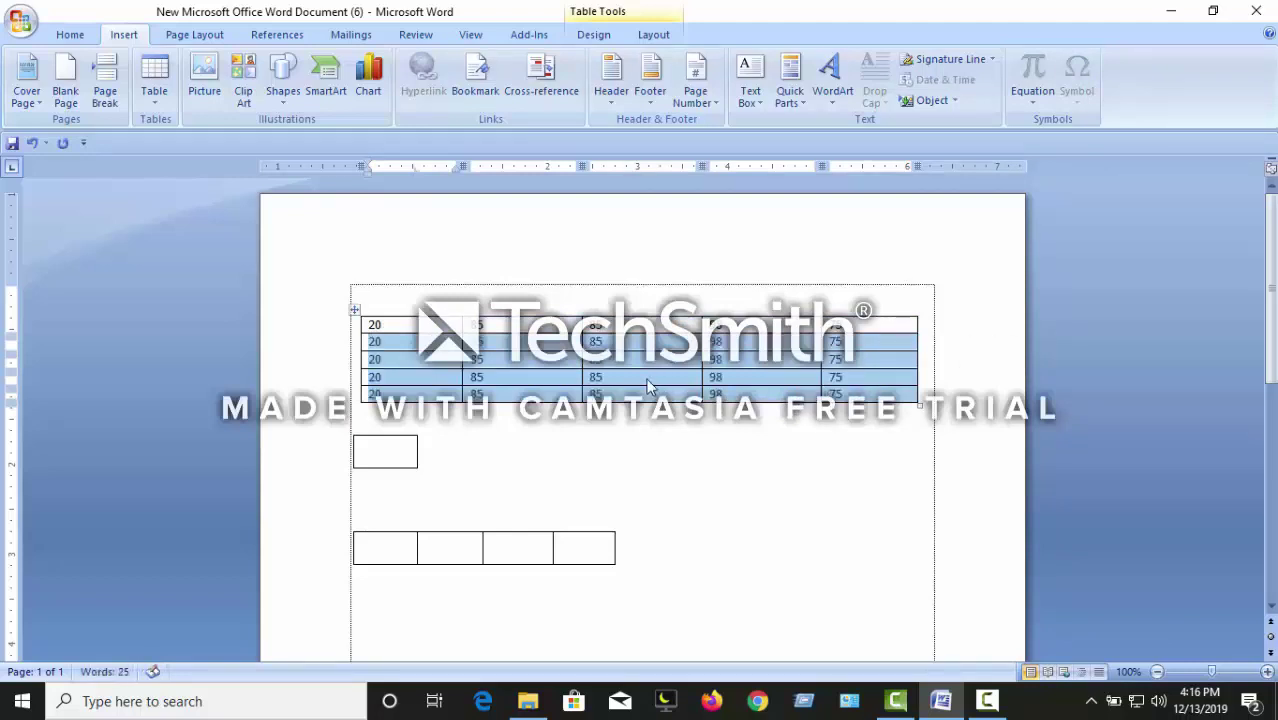
{"action": "left_click", "coordinate": [646, 381]}
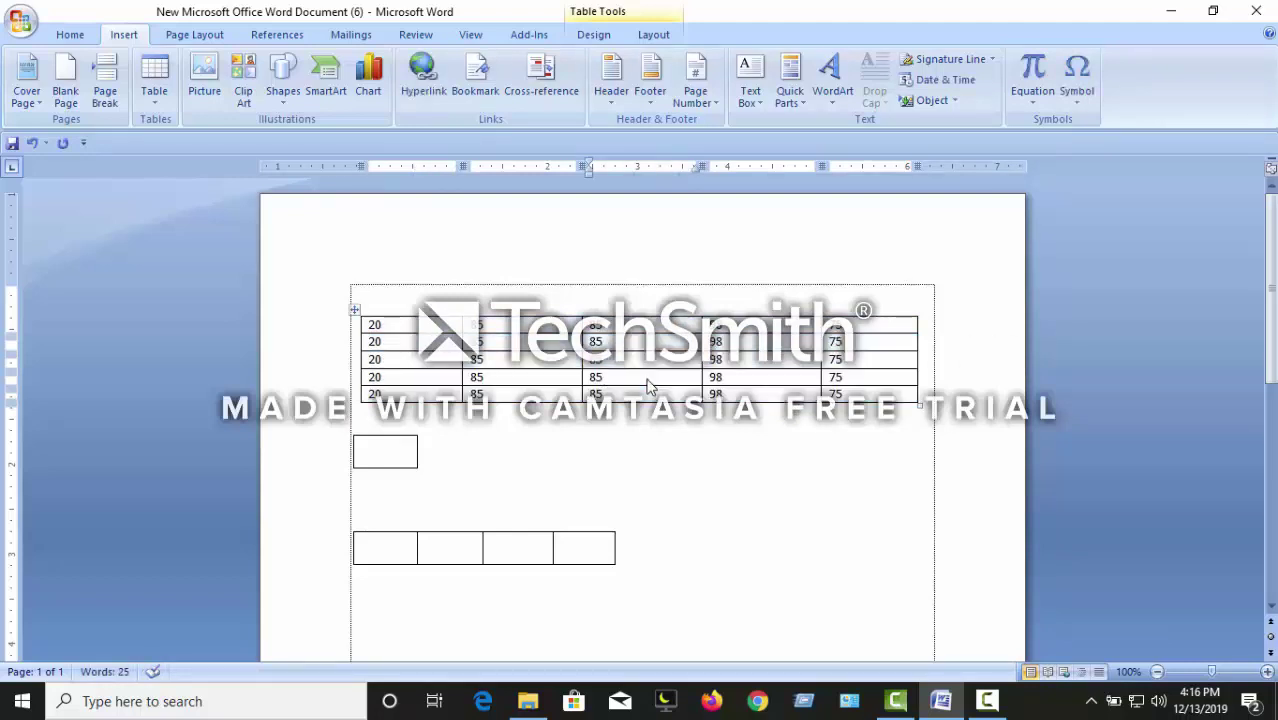
{"action": "left_click", "coordinate": [432, 375]}
{"action": "mouse_move", "coordinate": [436, 378]}
{"action": "left_mouse_down"}
{"action": "mouse_move", "coordinate": [640, 405]}
{"action": "mouse_move", "coordinate": [880, 400]}
{"action": "left_mouse_up"}
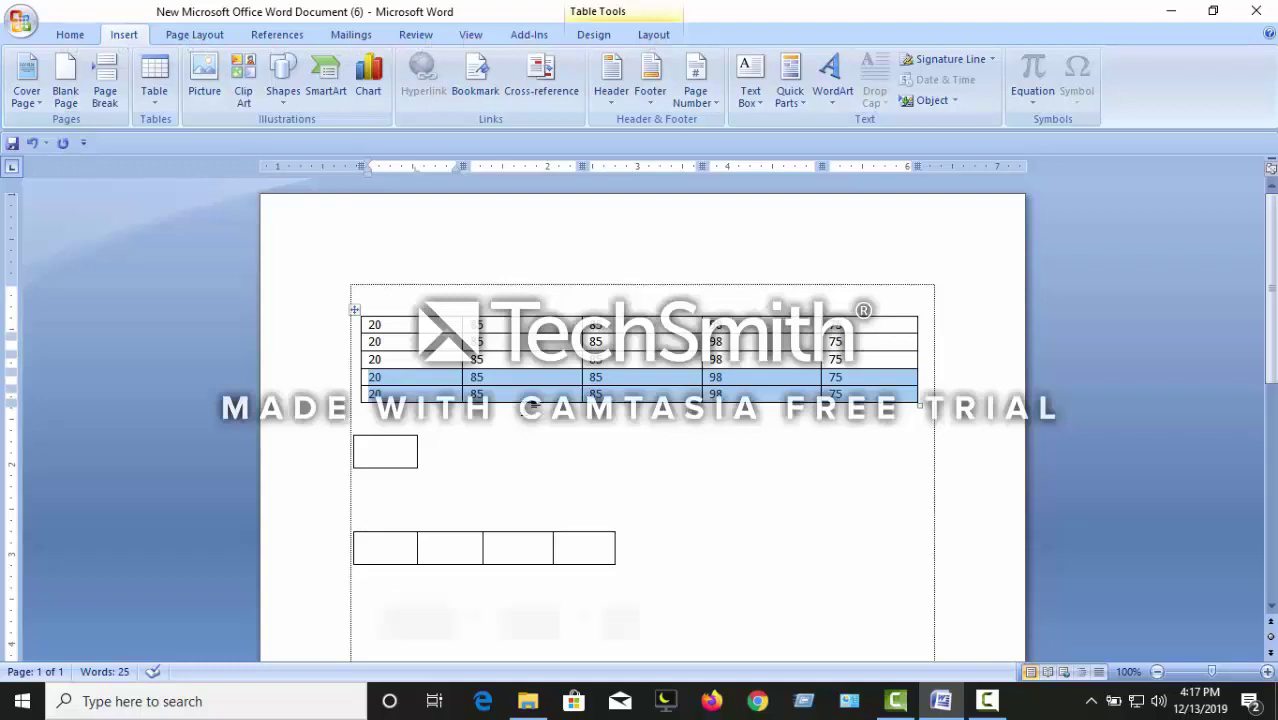
{"action": "key", "text": "shift+alt+Down"}
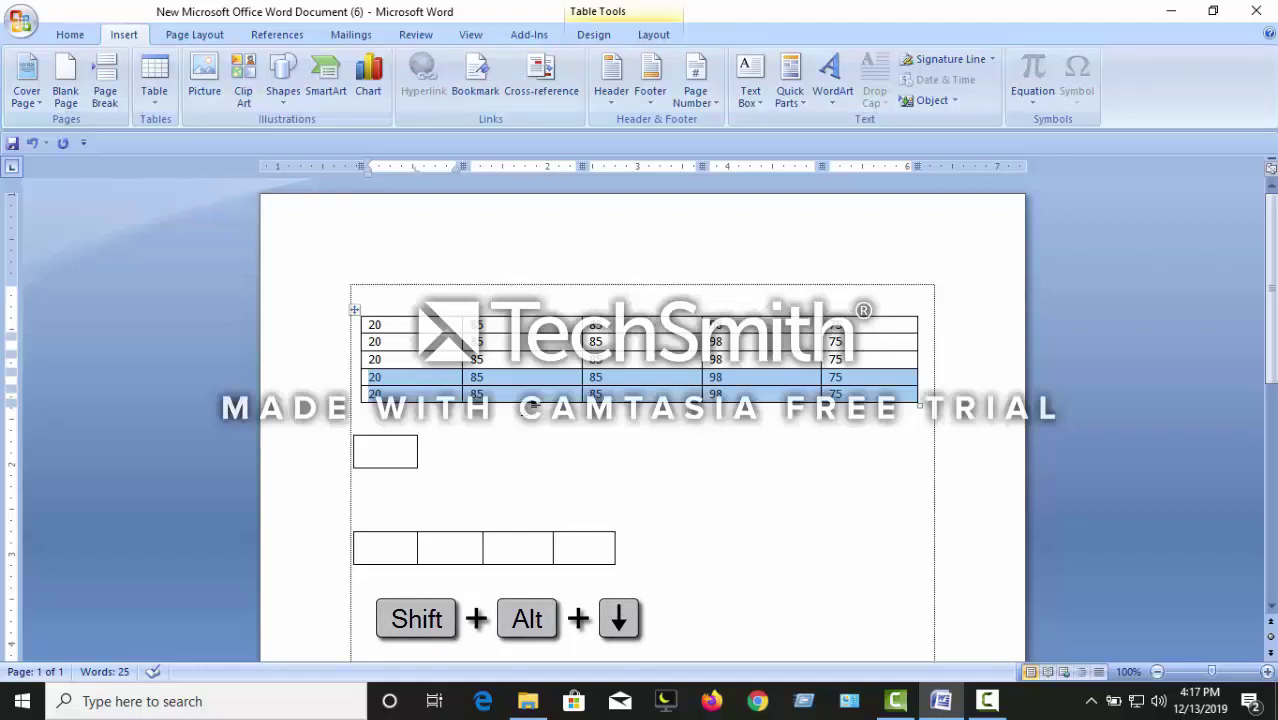
{"action": "key", "text": "shift+alt+Down"}
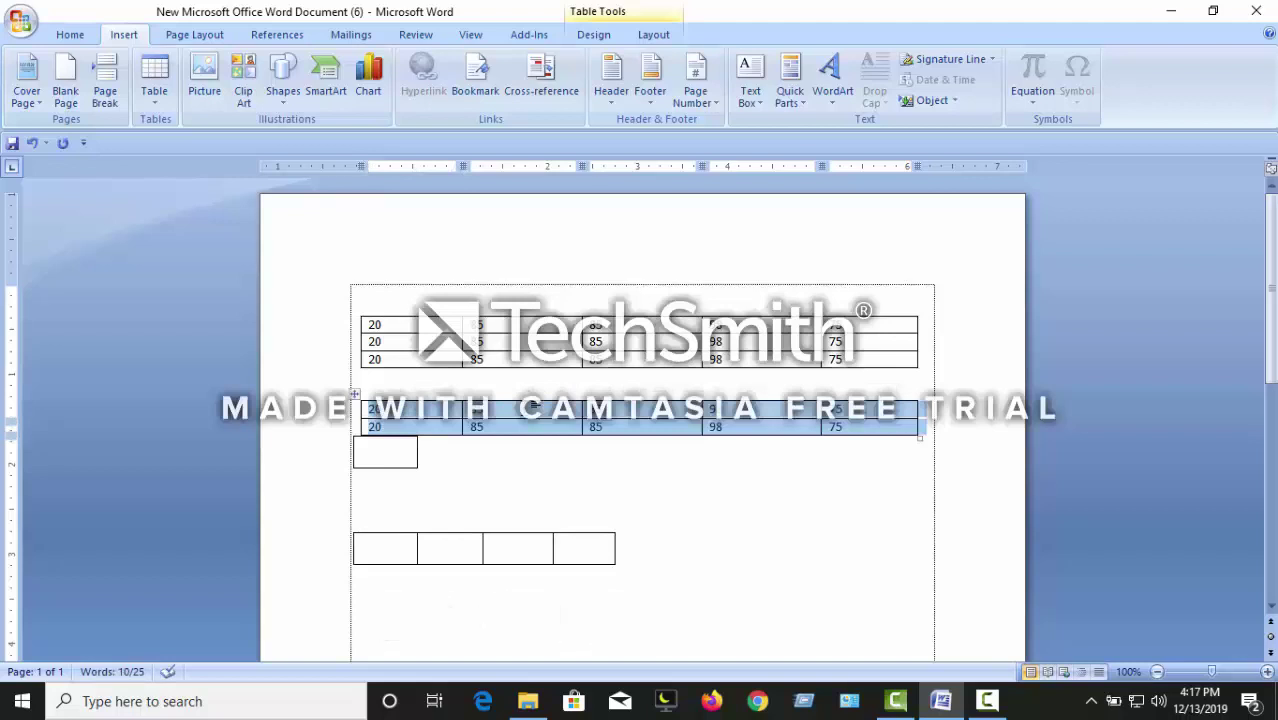
{"action": "key", "text": "shift+alt+Down"}
{"action": "key", "text": "shift+alt+Down"}
{"action": "key", "text": "shift+alt+Down"}
{"action": "key", "text": "shift+alt+Down"}
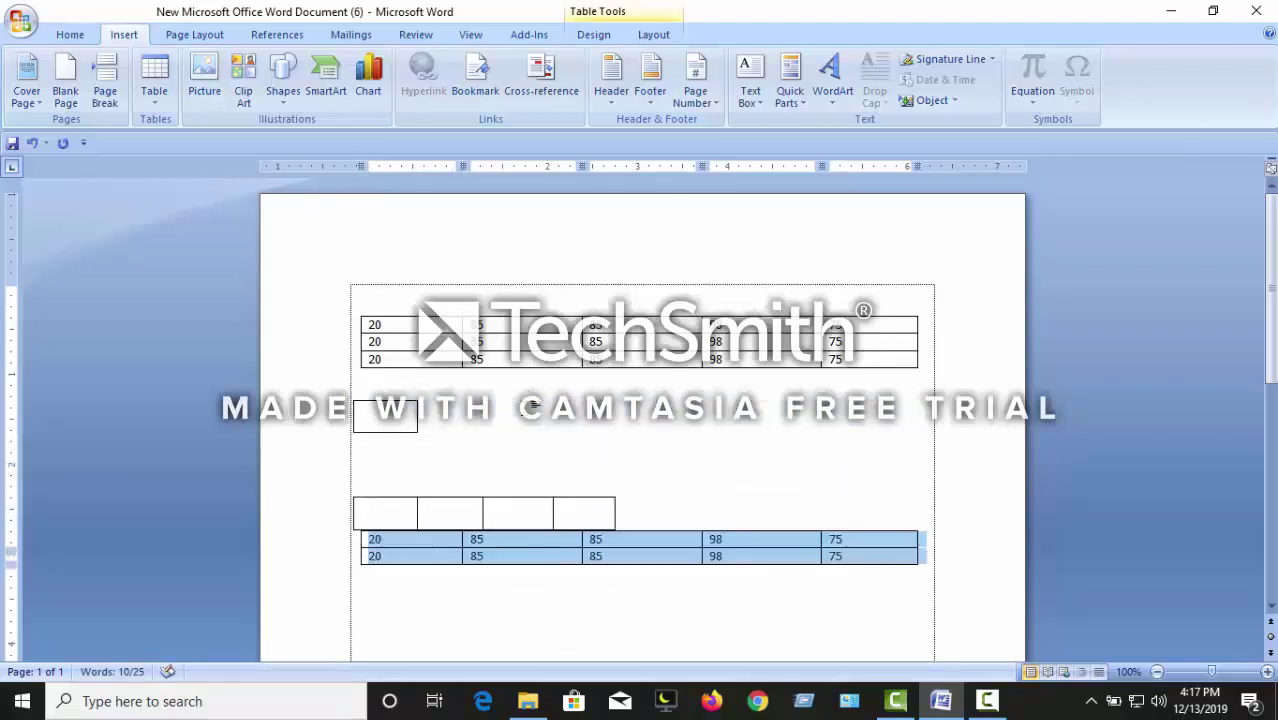
{"action": "key", "text": "shift+alt+Down"}
{"action": "key", "text": "shift+alt+Down"}
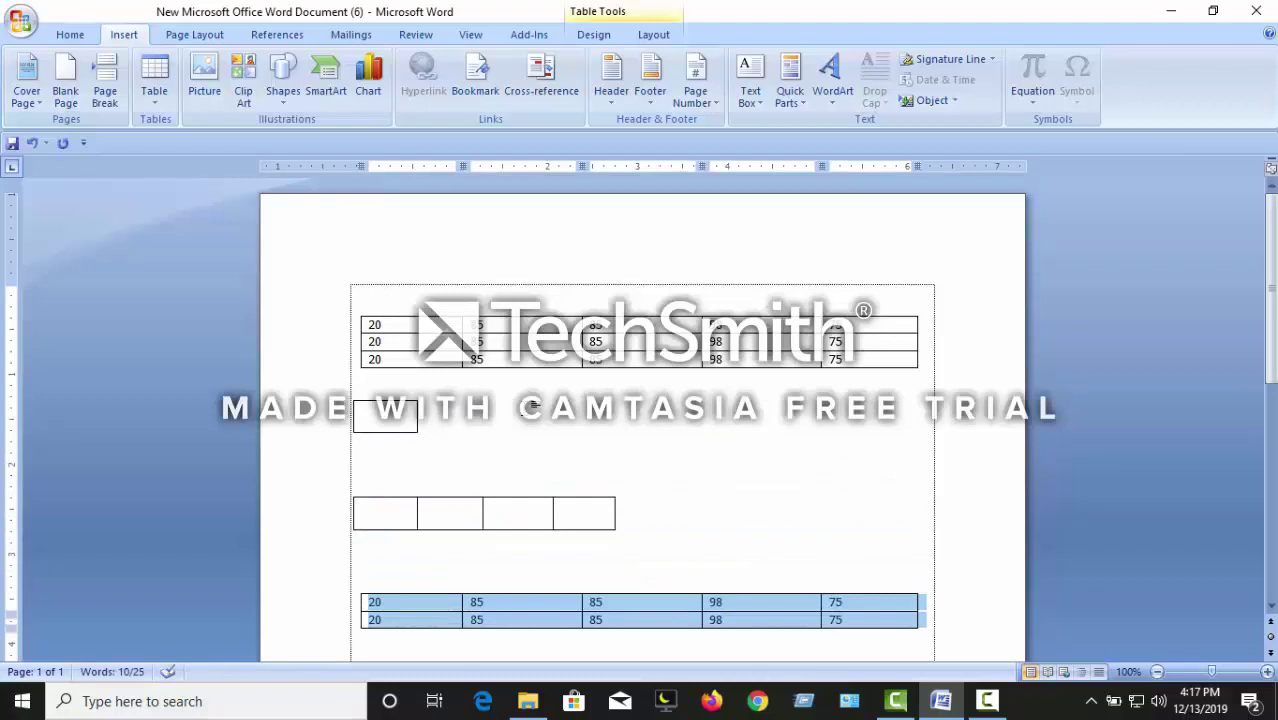
{"action": "key", "text": "shift+alt+Up"}
{"action": "key", "text": "shift+alt+Up"}
{"action": "key", "text": "shift+alt+Up"}
{"action": "key", "text": "shift+alt+Up"}
{"action": "key", "text": "shift+alt+Up"}
{"action": "key", "text": "shift+alt+Up"}
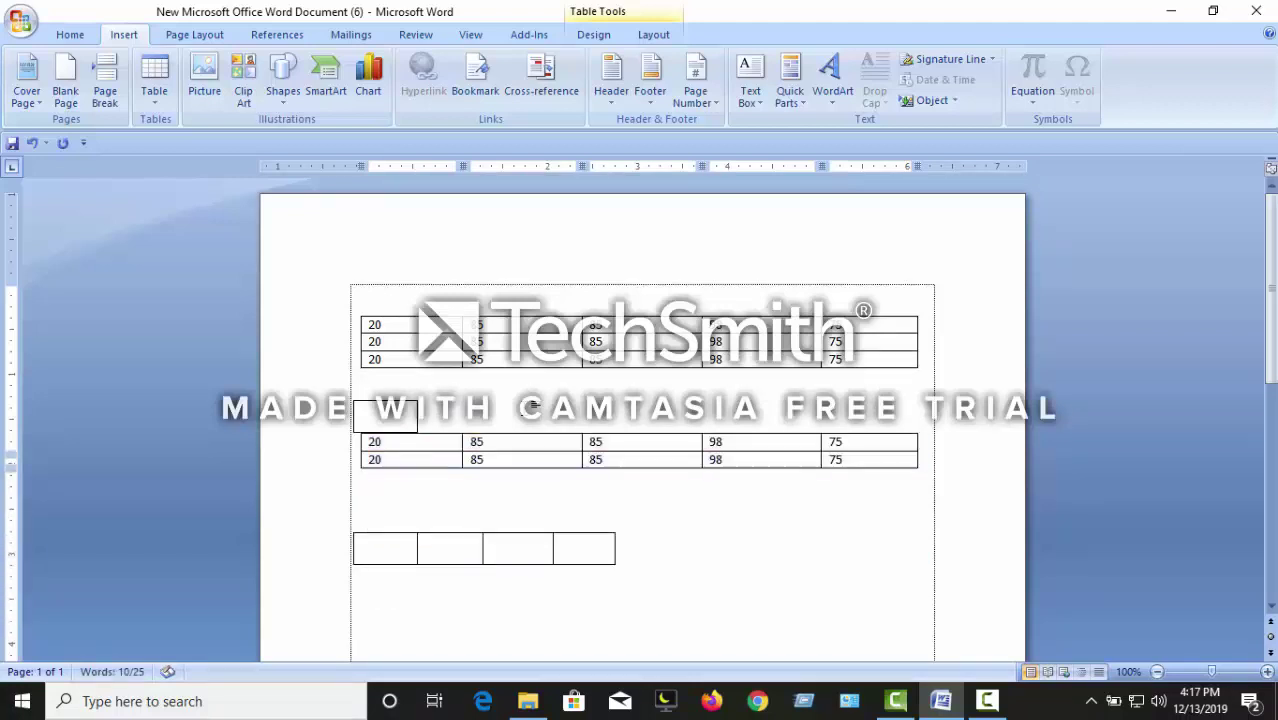
{"action": "key", "text": "shift+alt+Up"}
{"action": "key", "text": "shift+alt+Up"}
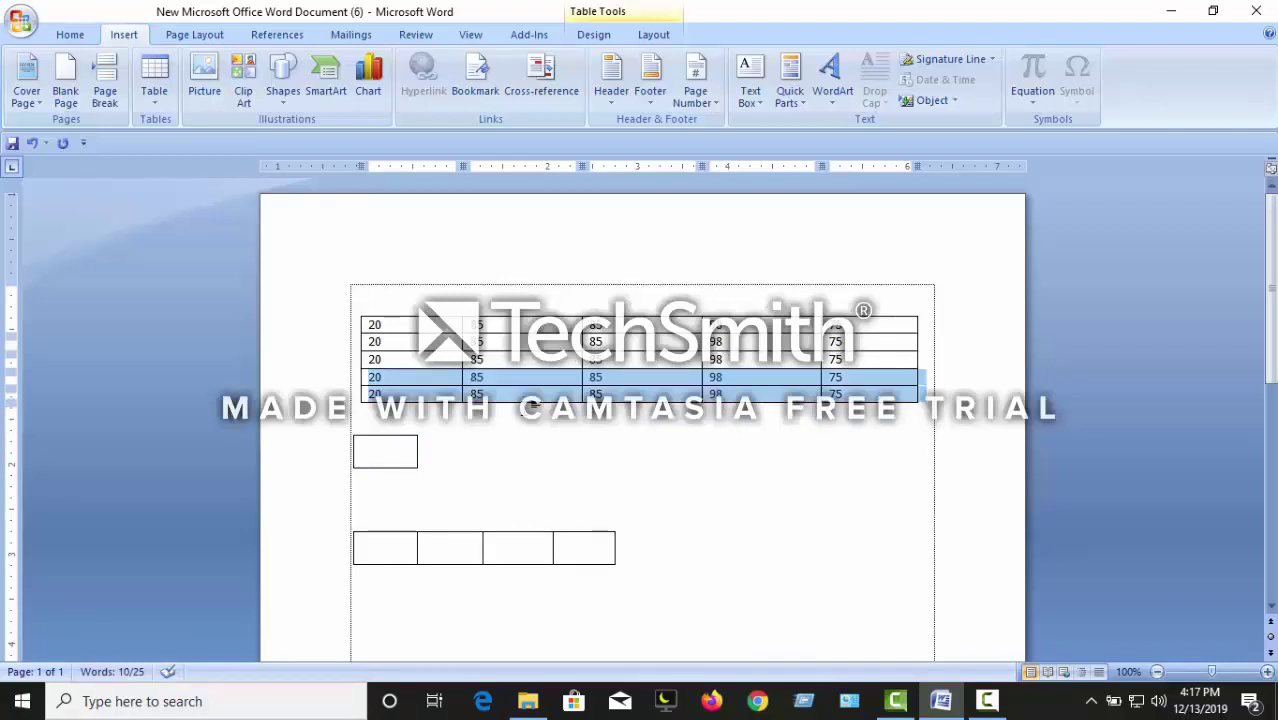
- Clear row 4 and enter 'A. R.', 'BANGLA' and 'ACADEMY' in its first three cells, then select the row
{"action": "left_click", "coordinate": [455, 386]}
{"action": "double_click", "coordinate": [444, 384]}
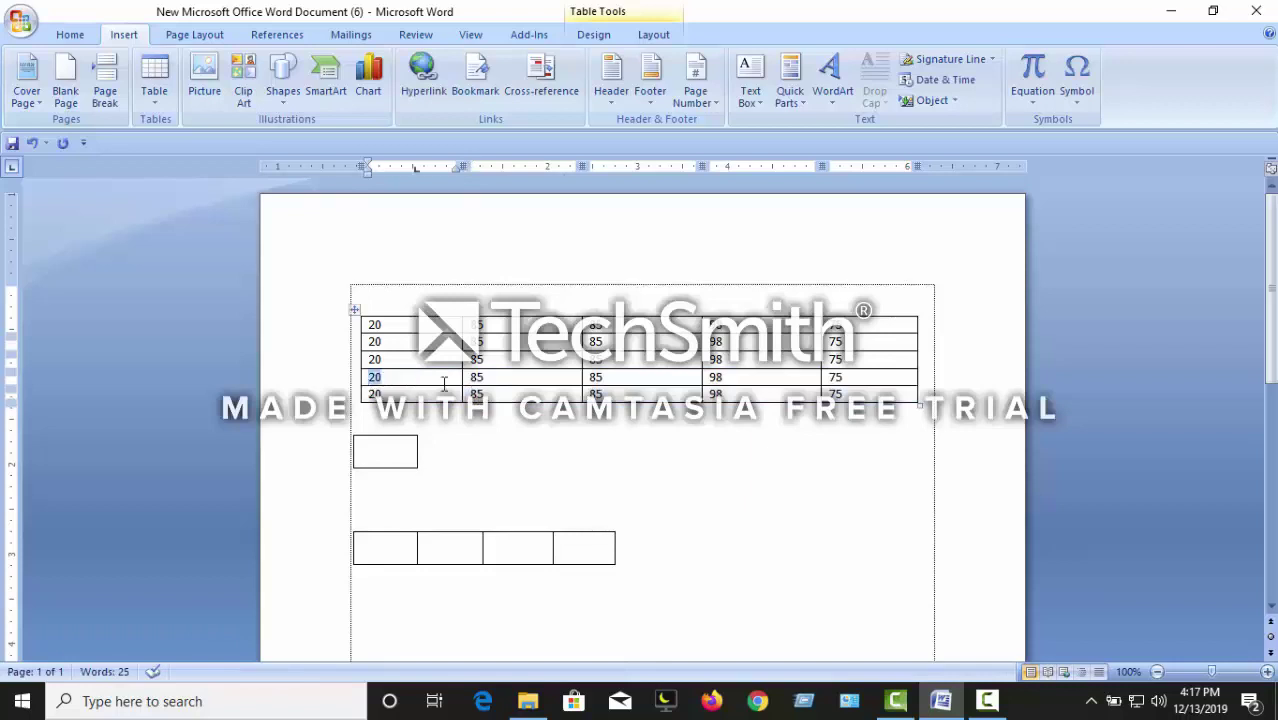
{"action": "left_click_drag", "start_coordinate": [444, 384], "coordinate": [843, 393]}
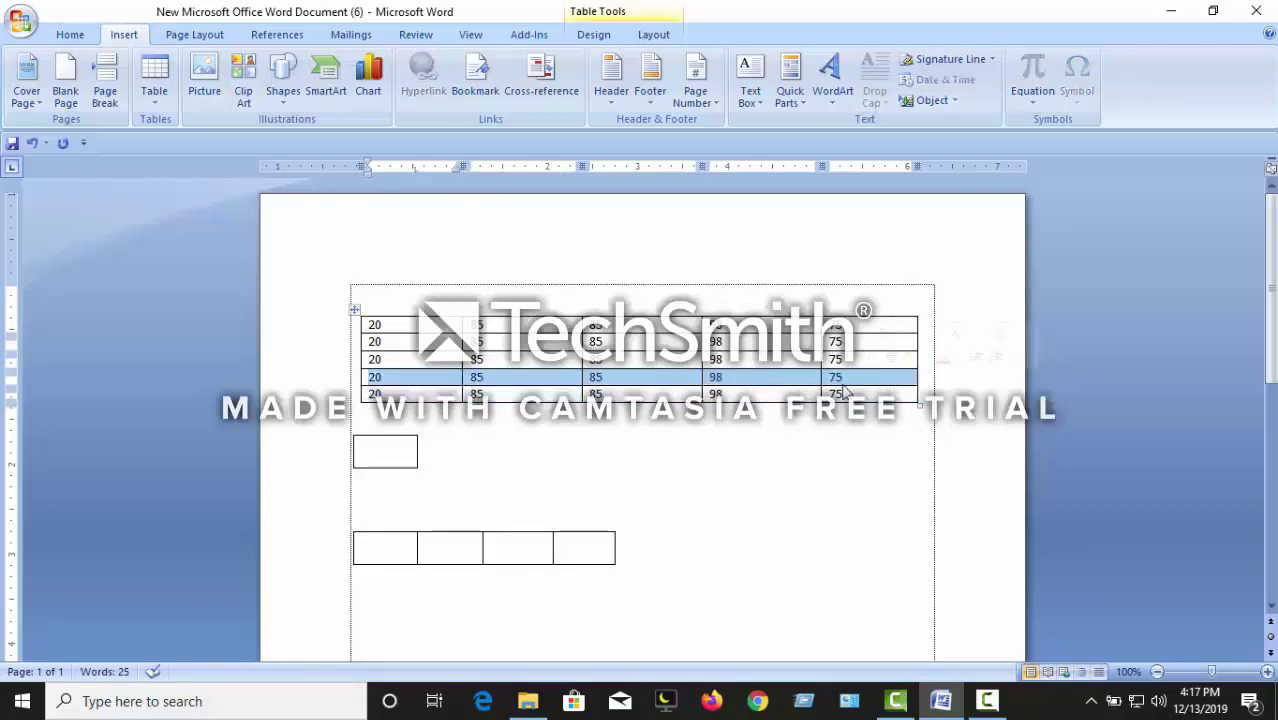
{"action": "key", "text": "Delete"}
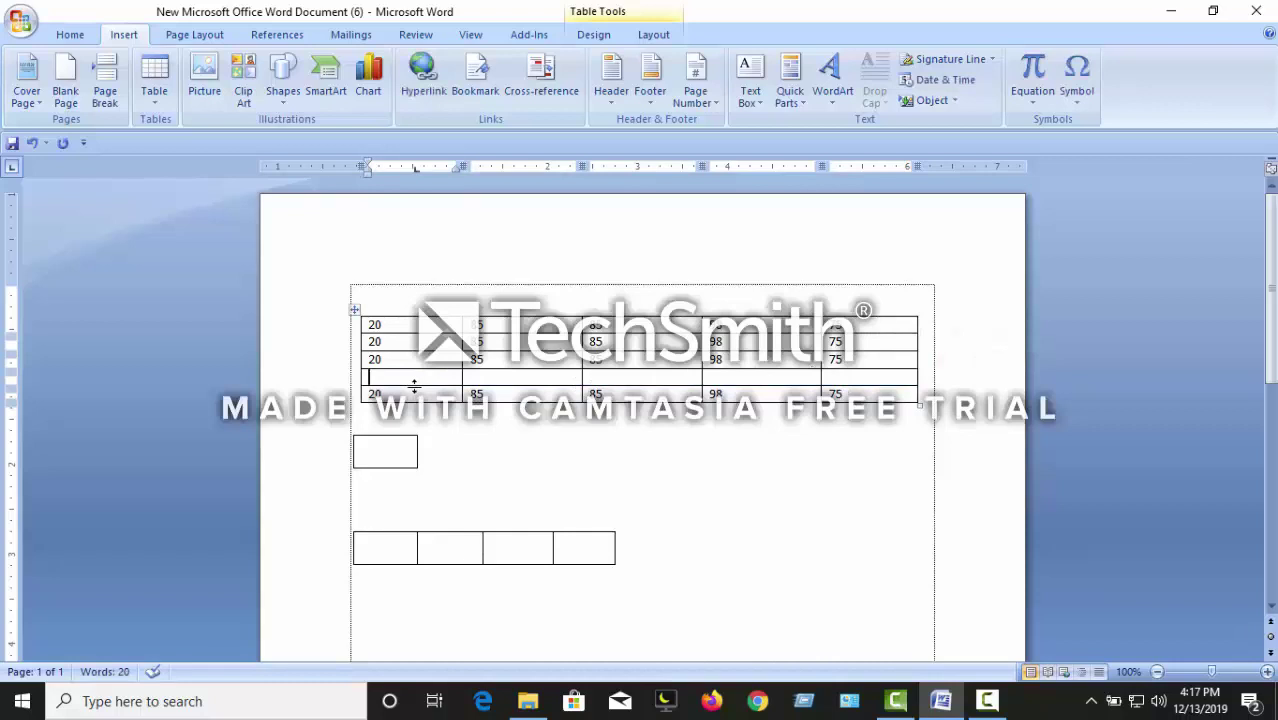
{"action": "type", "text": "SAS"}
{"action": "key", "text": "BackSpace"}
{"action": "type", "text": "A. "}
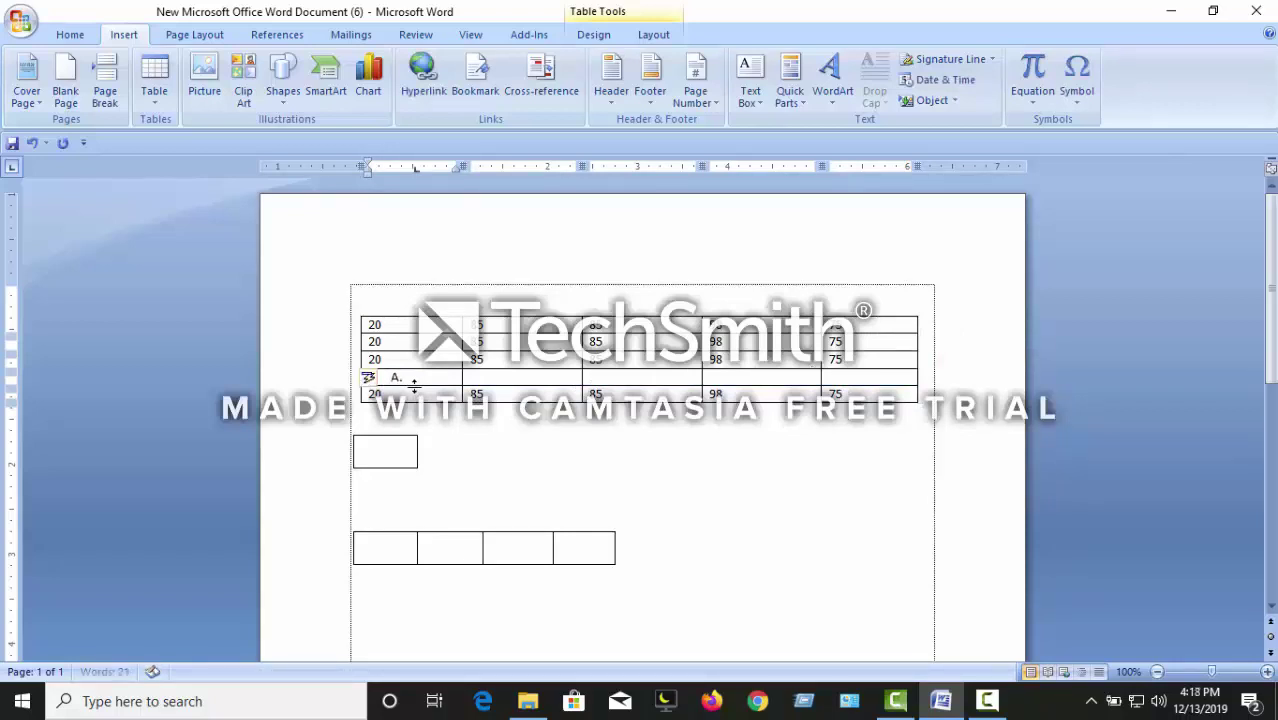
{"action": "type", "text": "R."}
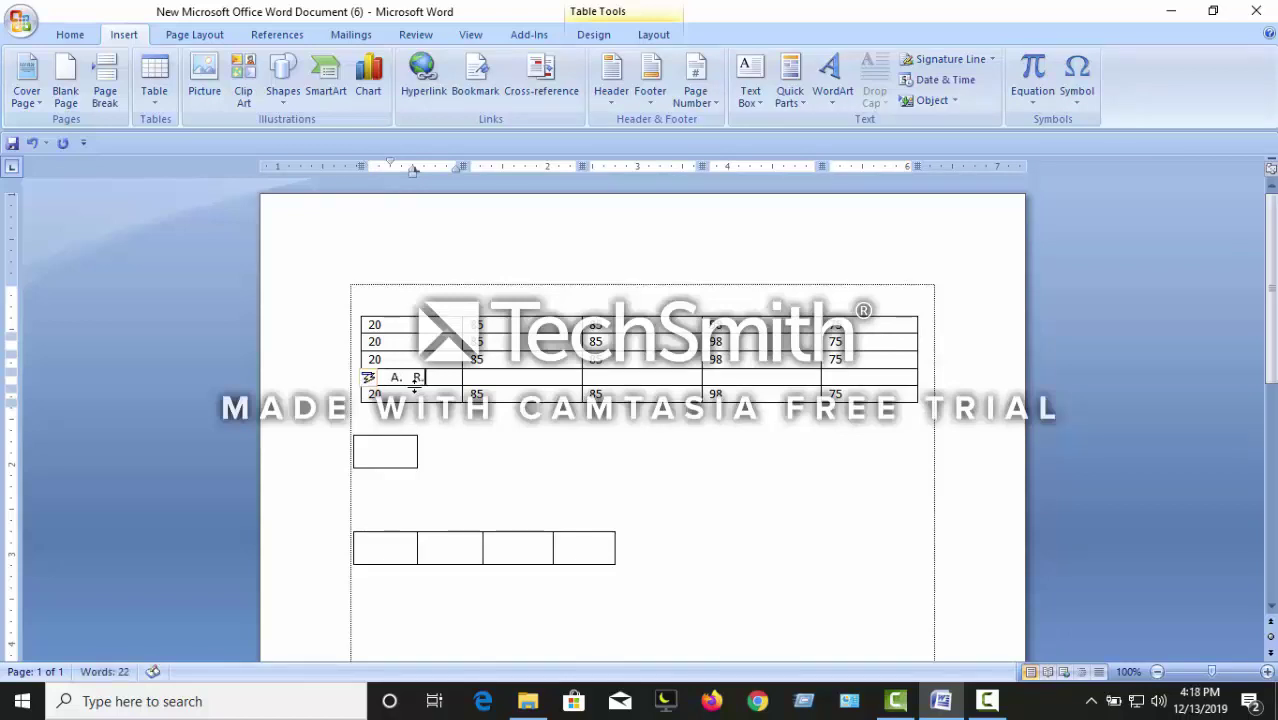
{"action": "key", "text": "Tab"}
{"action": "type", "text": "BANG"}
{"action": "type", "text": "LA"}
{"action": "key", "text": "Tab"}
{"action": "type", "text": "C"}
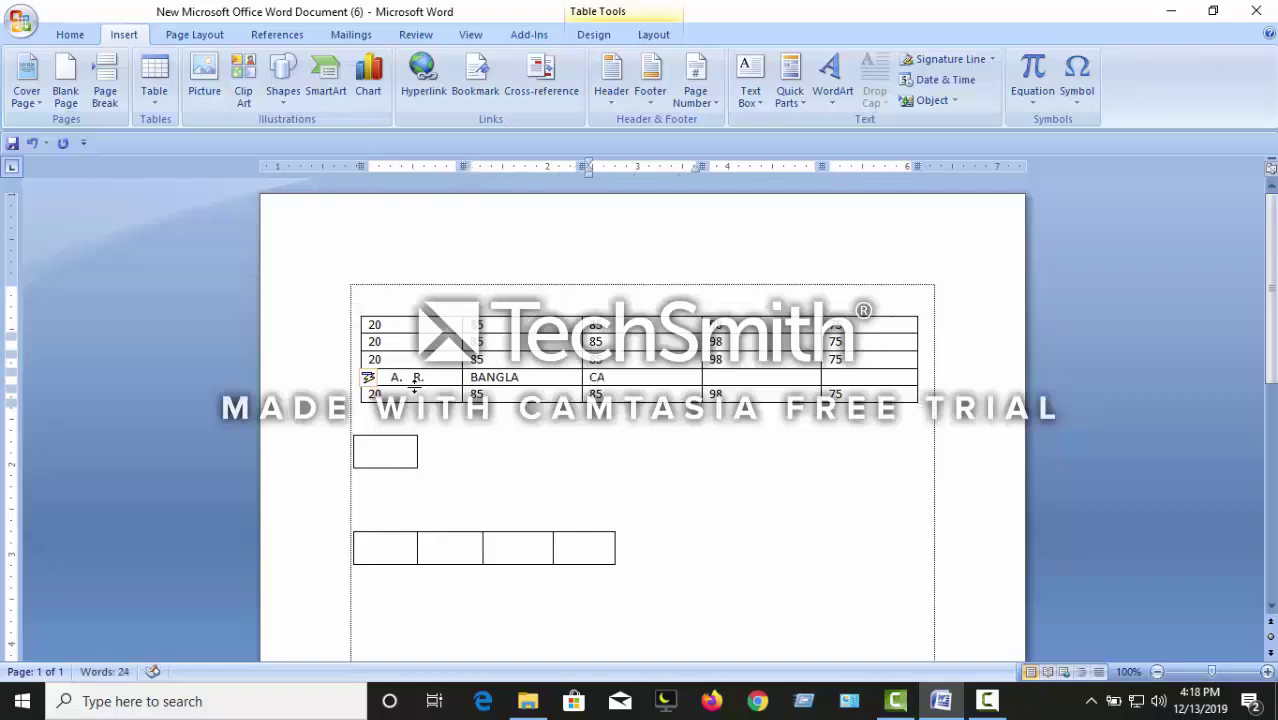
{"action": "type", "text": "ACADEM"}
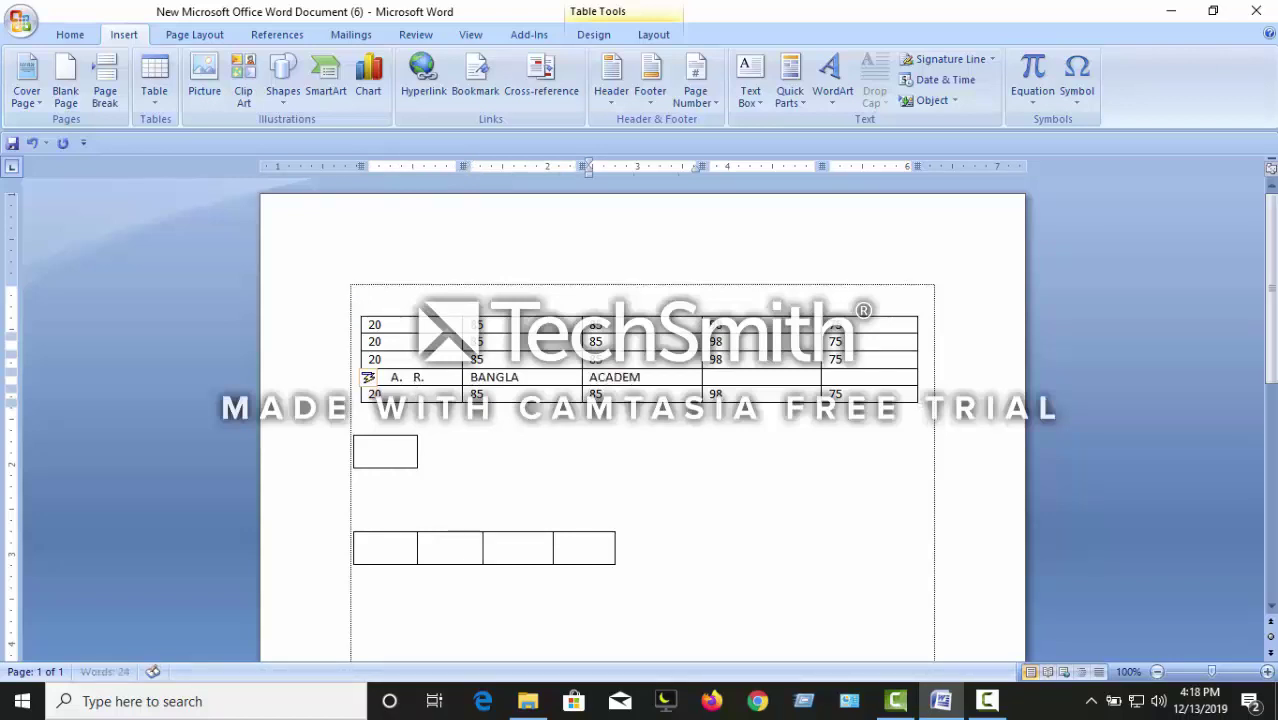
{"action": "type", "text": "Y"}
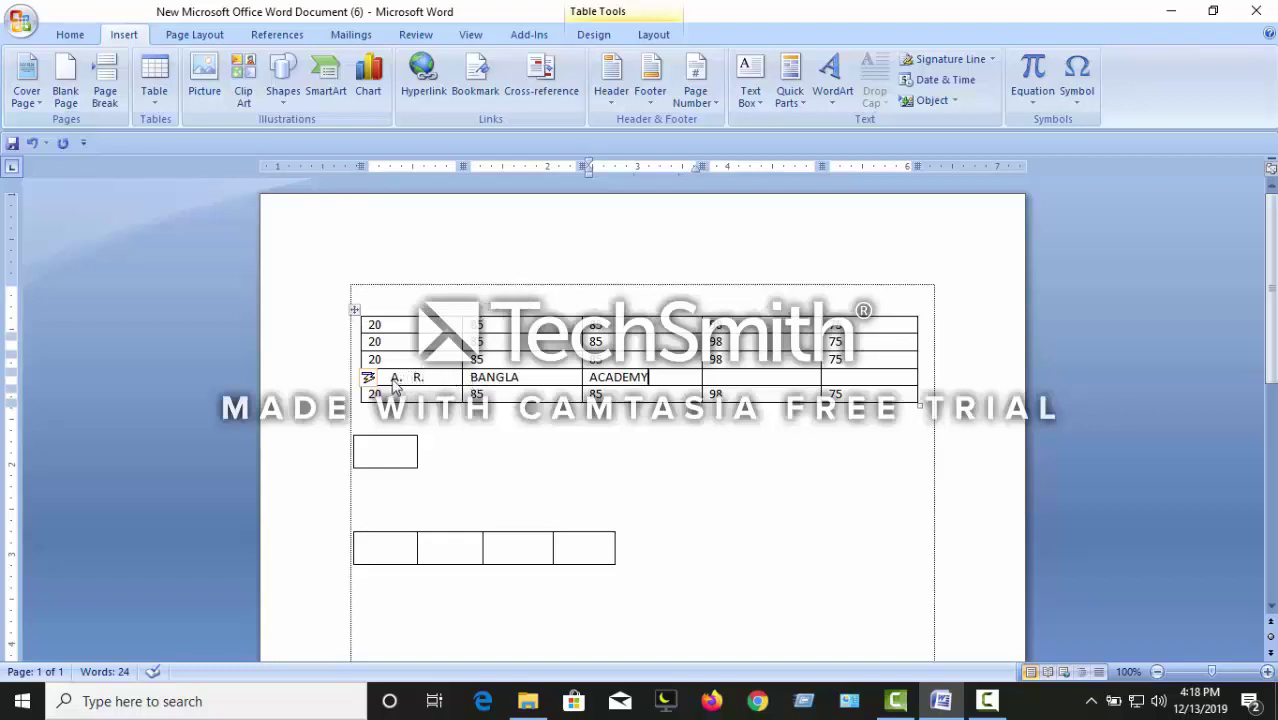
{"action": "left_click_drag", "start_coordinate": [404, 377], "coordinate": [390, 377]}
{"action": "left_click_drag", "start_coordinate": [408, 377], "coordinate": [920, 378]}
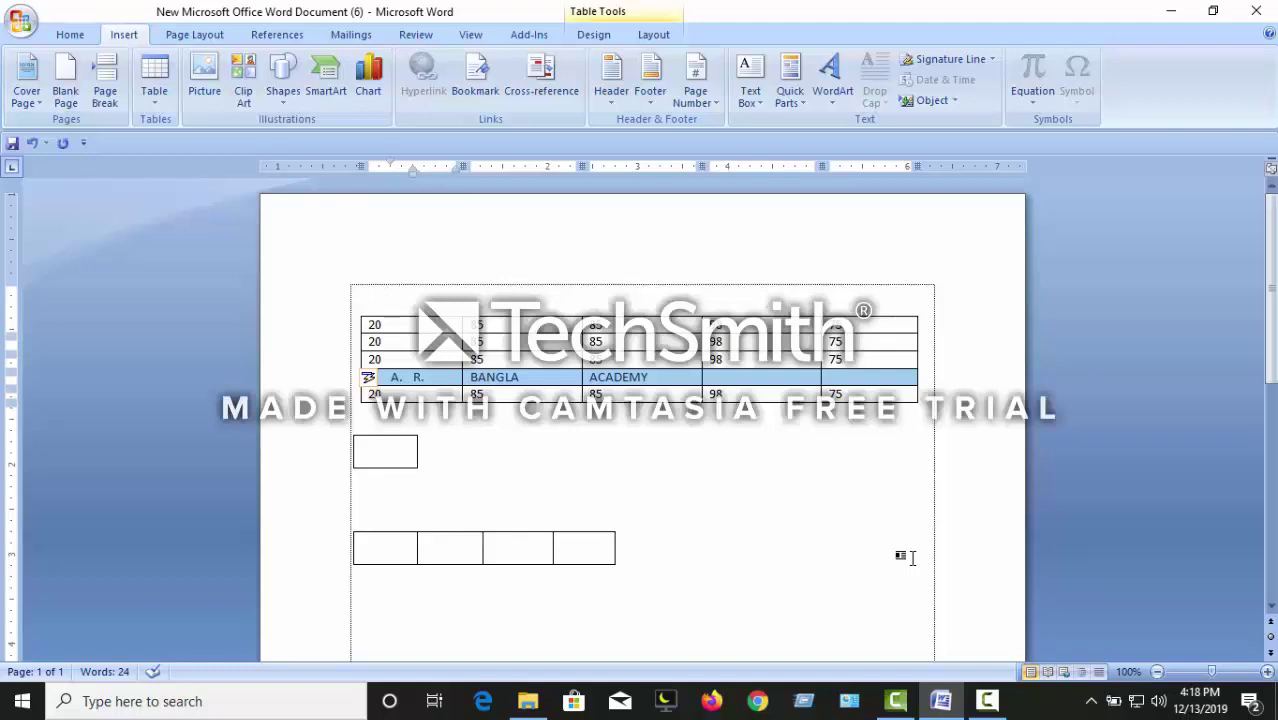
- Shift the A. R. BANGLA ACADEMY row up four positions to become the table's first row
{"action": "key", "text": "shift+alt+Up"}
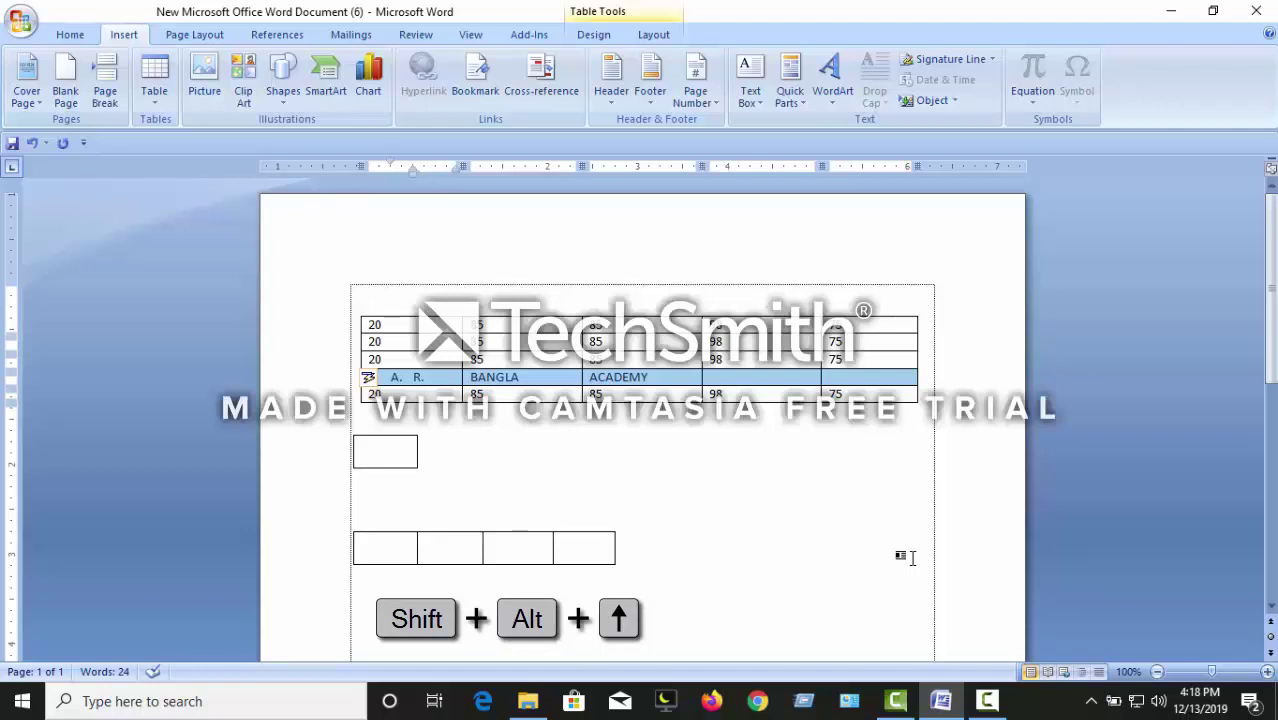
{"action": "key", "text": "shift+alt+Up"}
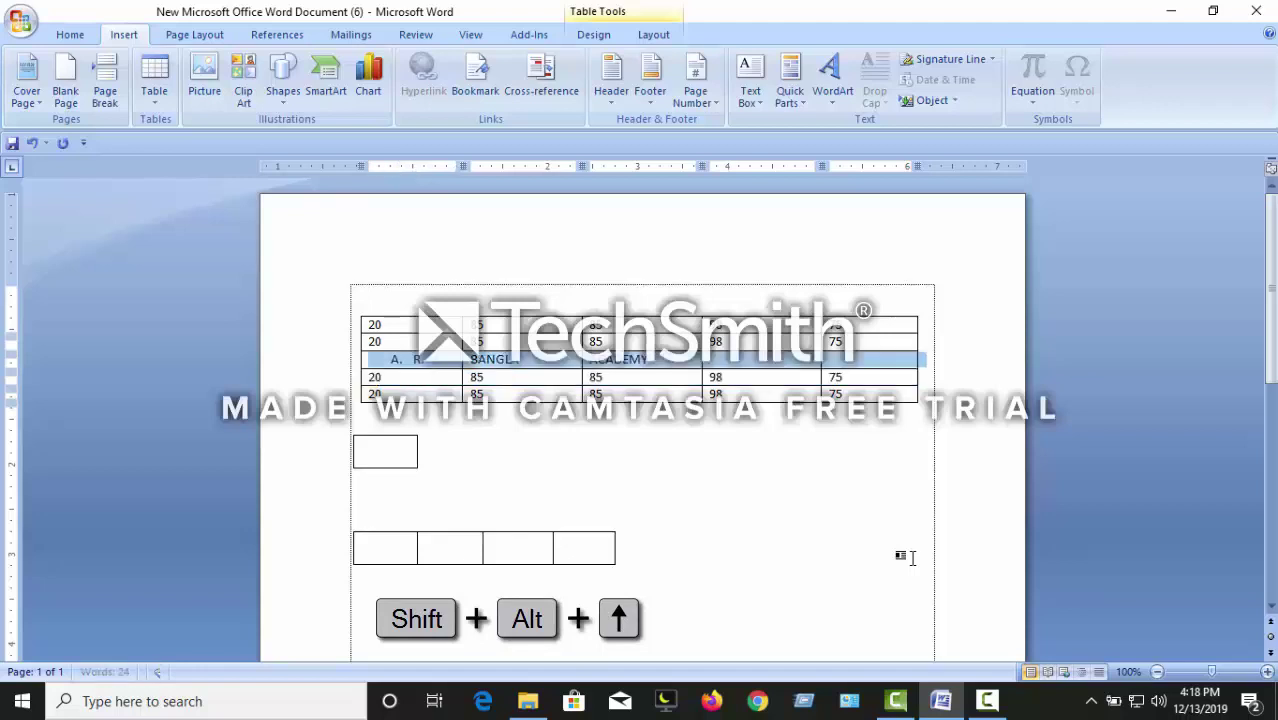
{"action": "key", "text": "shift+alt+Up"}
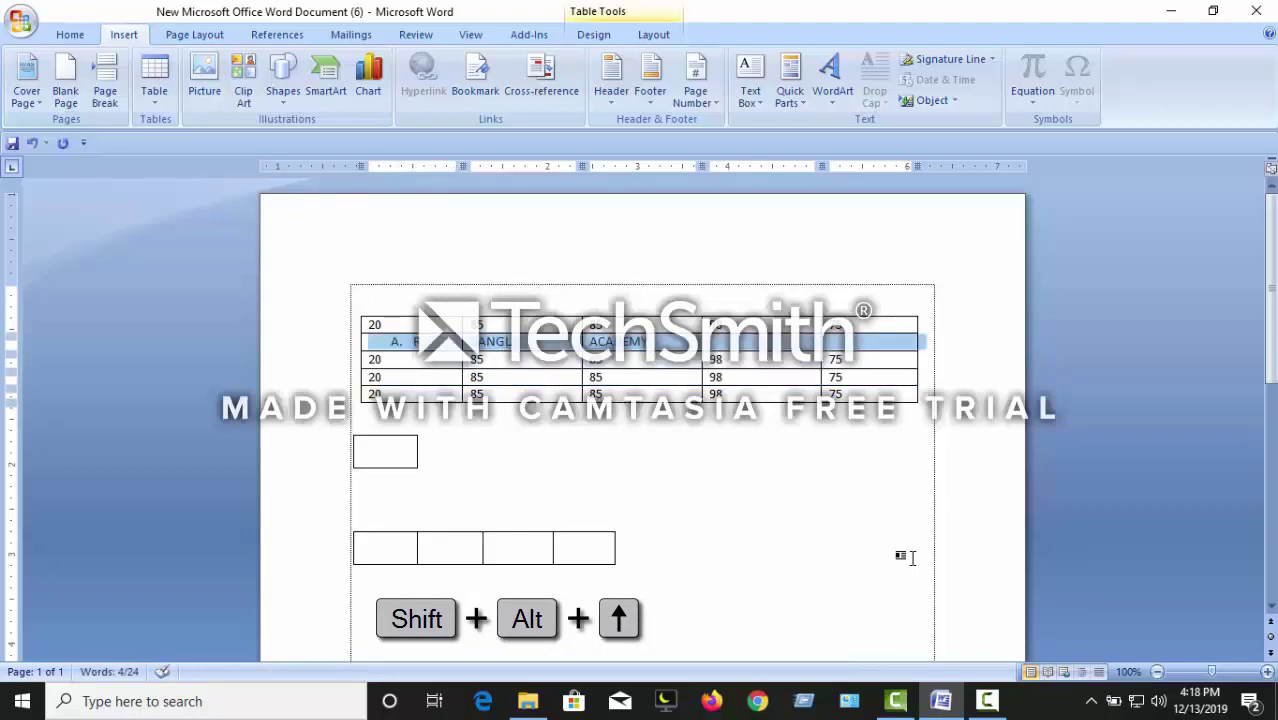
{"action": "key", "text": "shift+alt+Up"}
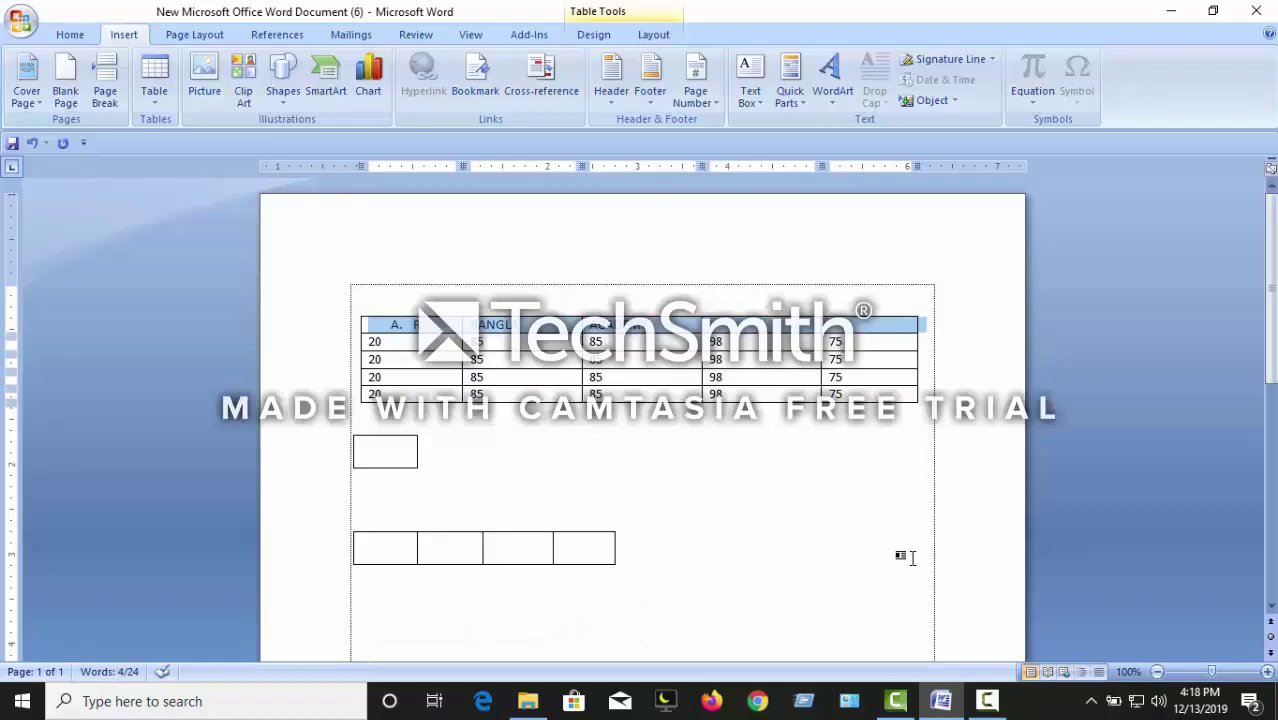
{"action": "left_click", "coordinate": [500, 424]}
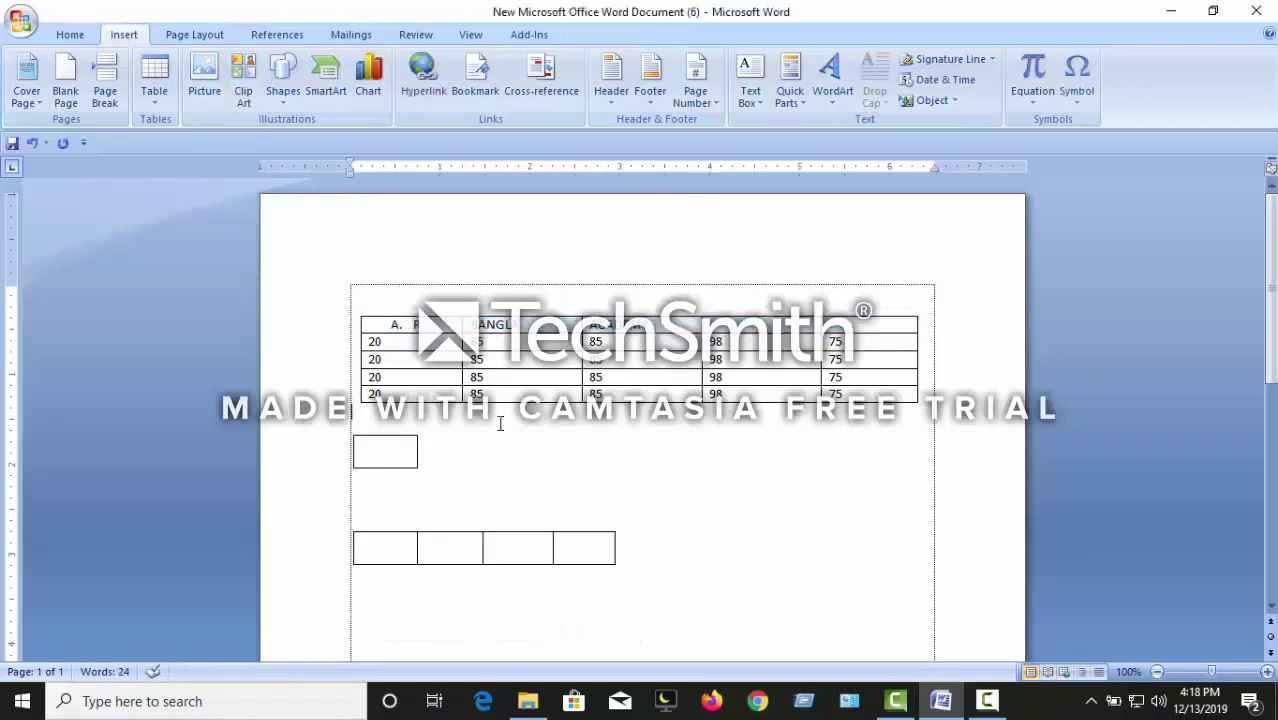